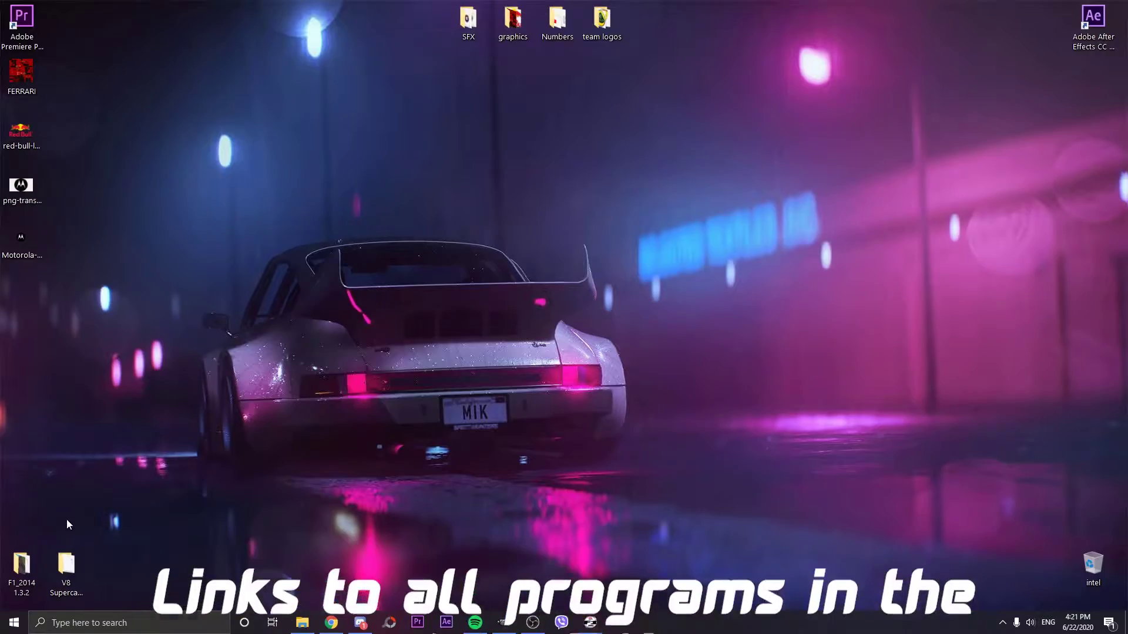
# Step: Browse to F1_2014 1.3.2 > SeasonData > Vehicles > Ferrari and open TEAM.MAS in MAStudio2002
pyautogui.doubleClick(23, 567)
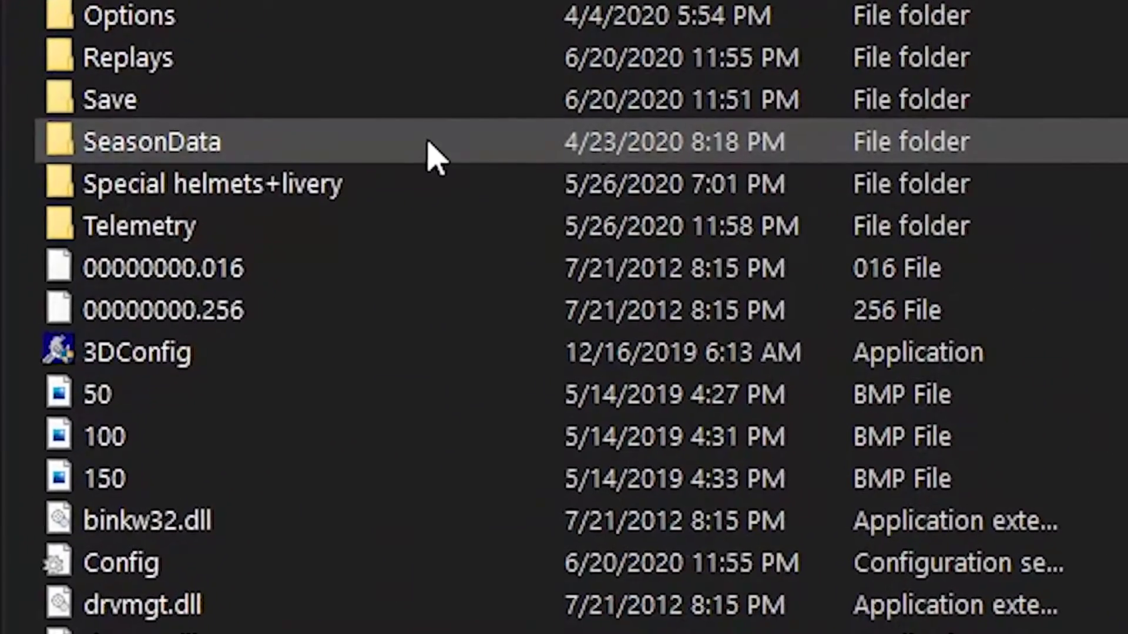
pyautogui.moveTo(428, 144)
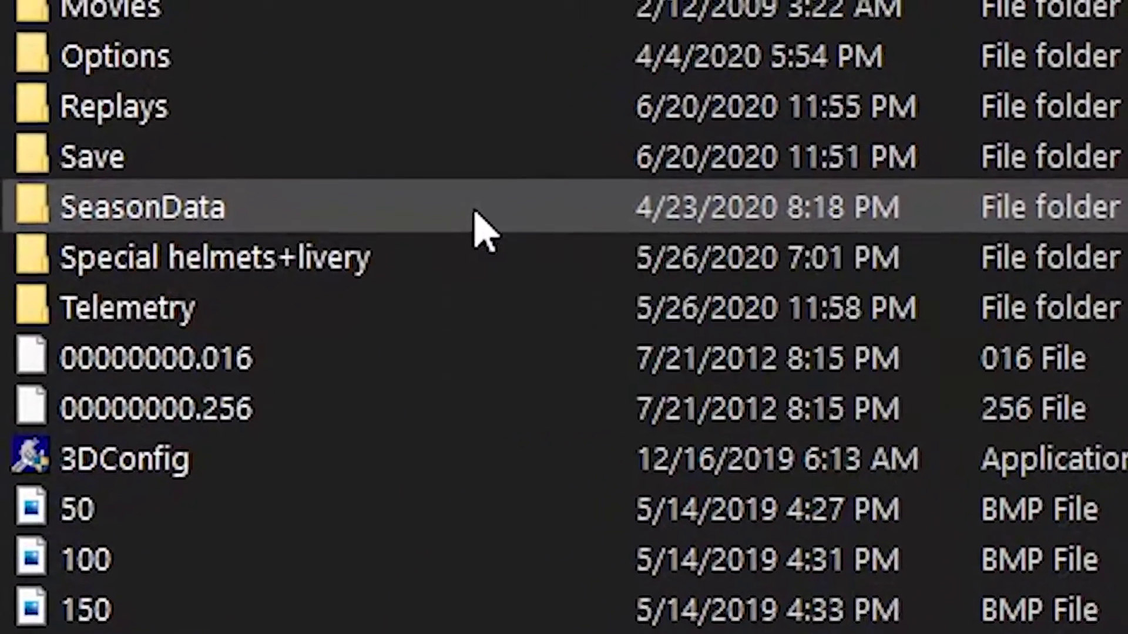
pyautogui.doubleClick(464, 195)
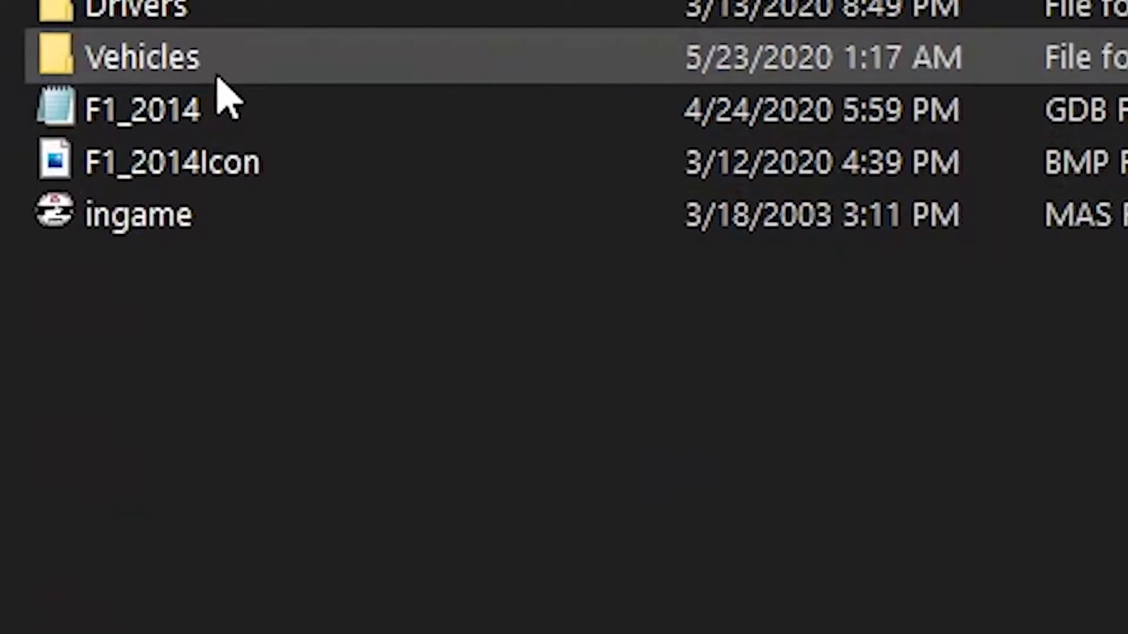
pyautogui.doubleClick(199, 44)
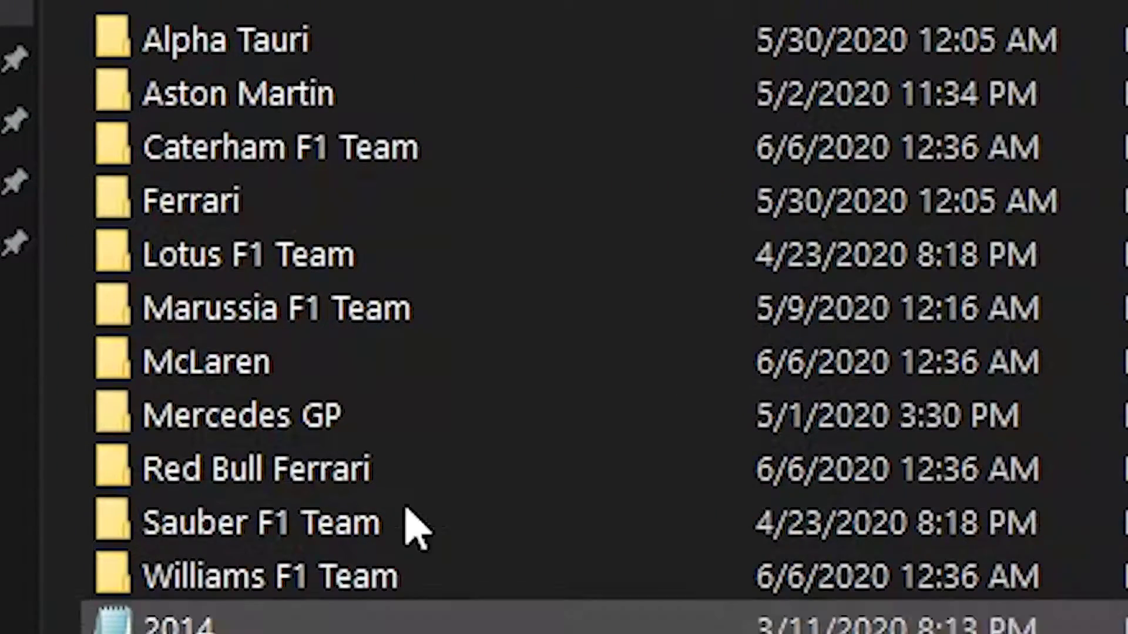
pyautogui.moveTo(419, 443)
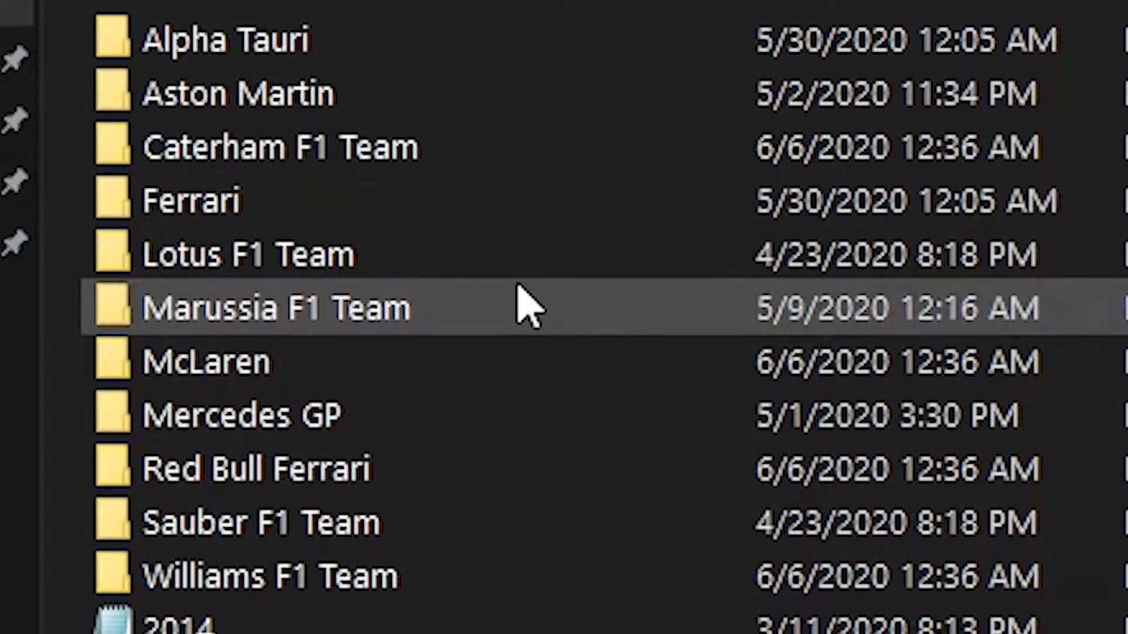
pyautogui.doubleClick(376, 220)
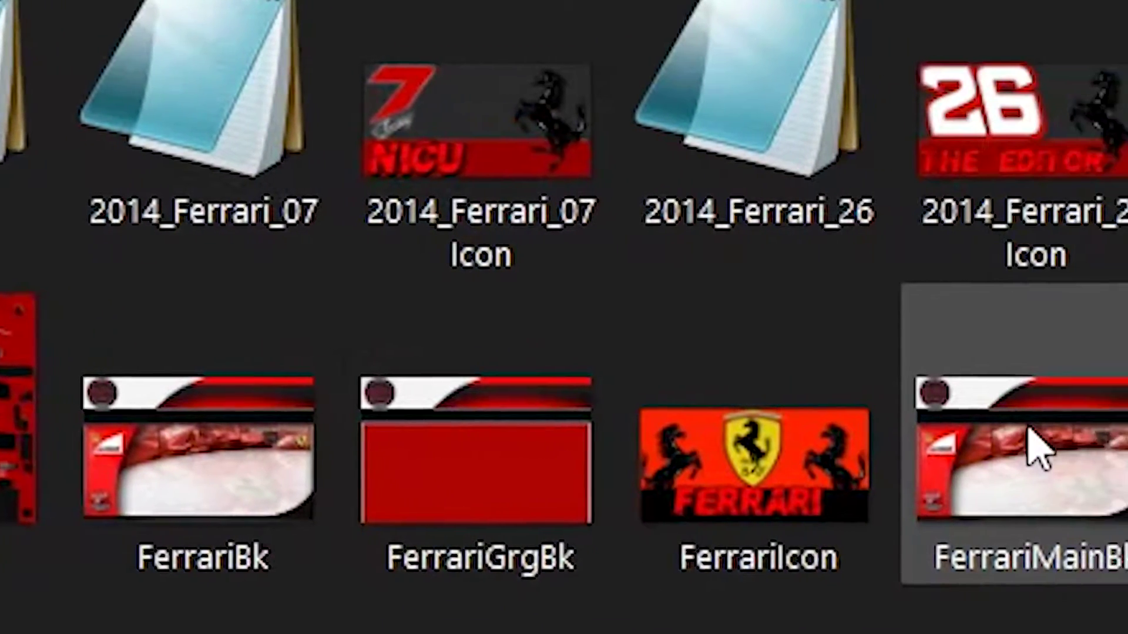
pyautogui.moveTo(1035, 448)
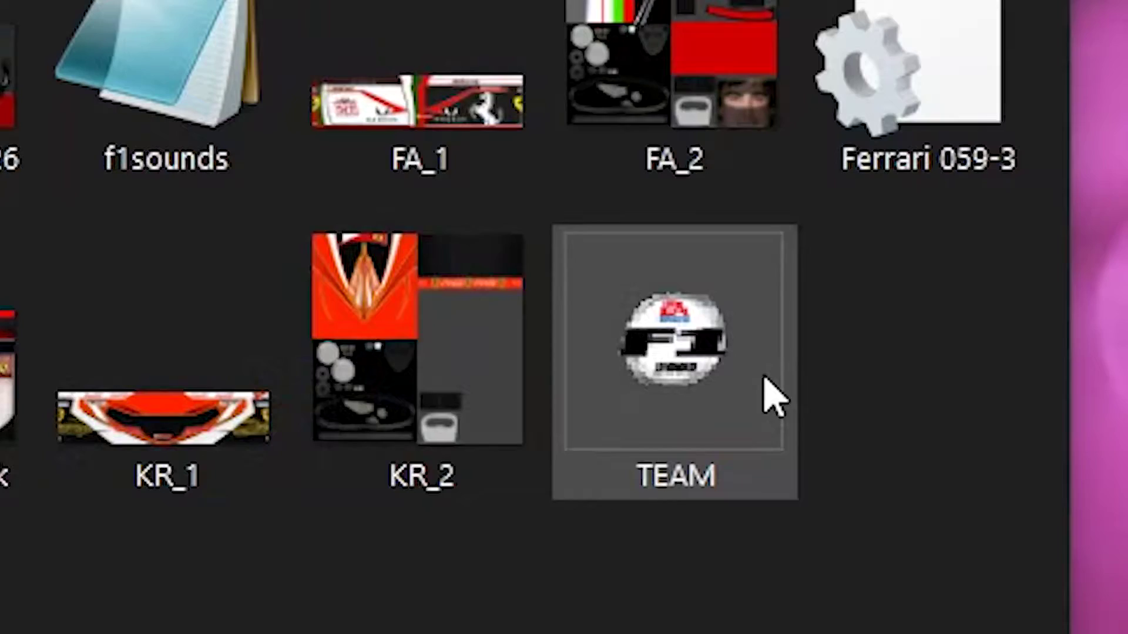
pyautogui.moveTo(828, 434)
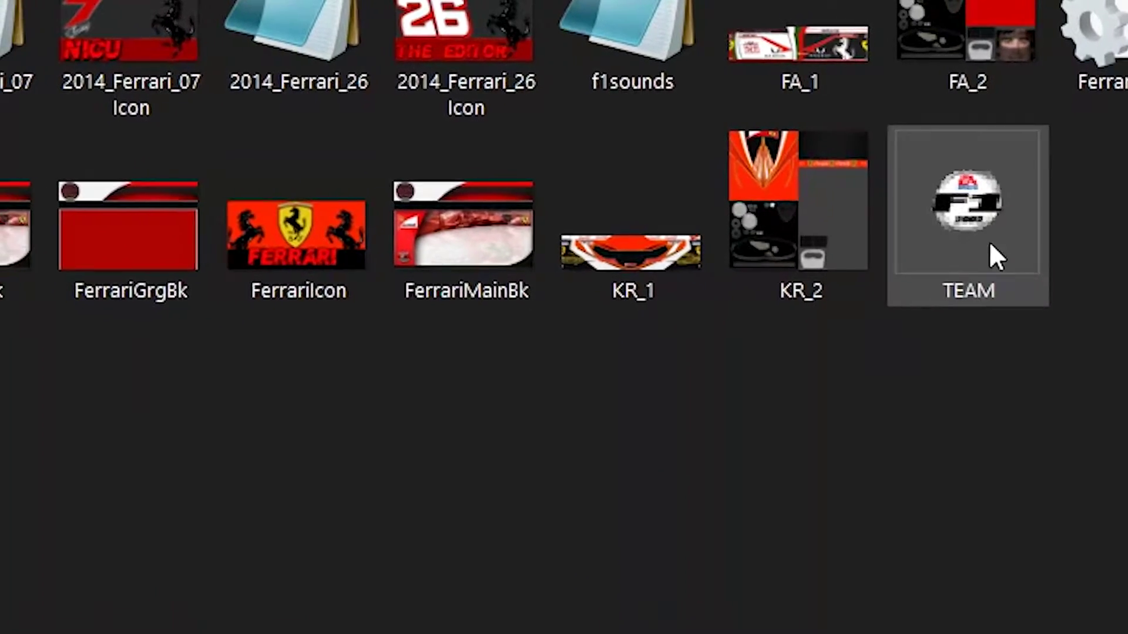
pyautogui.doubleClick(1057, 193)
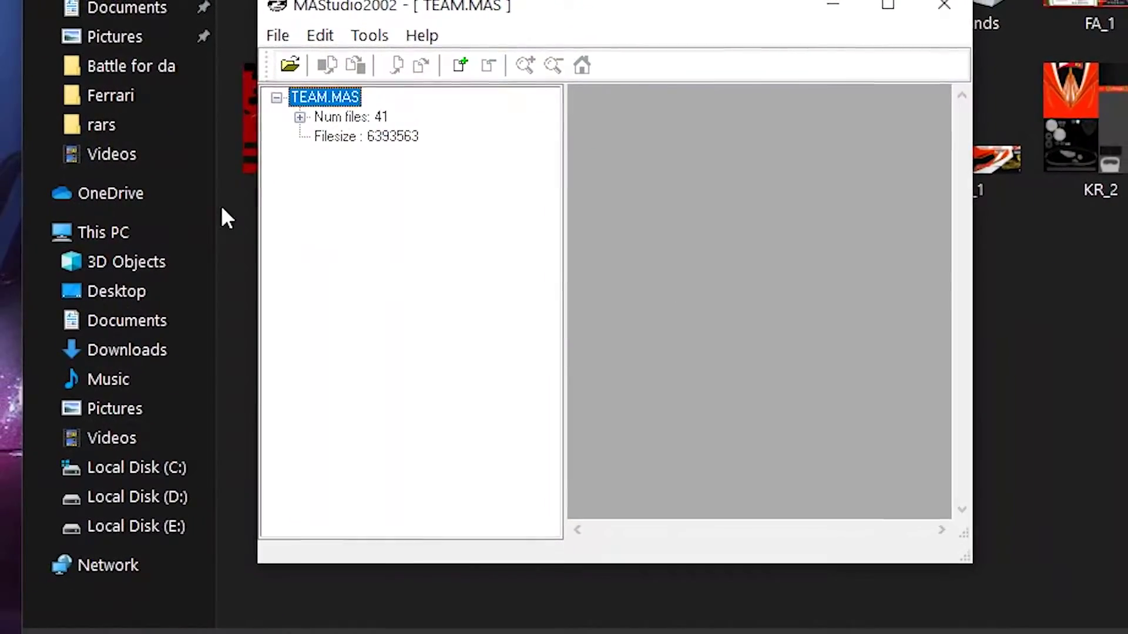
# Step: Select FERRARI.BMP under BMP Files in TEAM.MAS and export it to the desktop as FERRARI
pyautogui.click(296, 115)
pyautogui.click(327, 158)
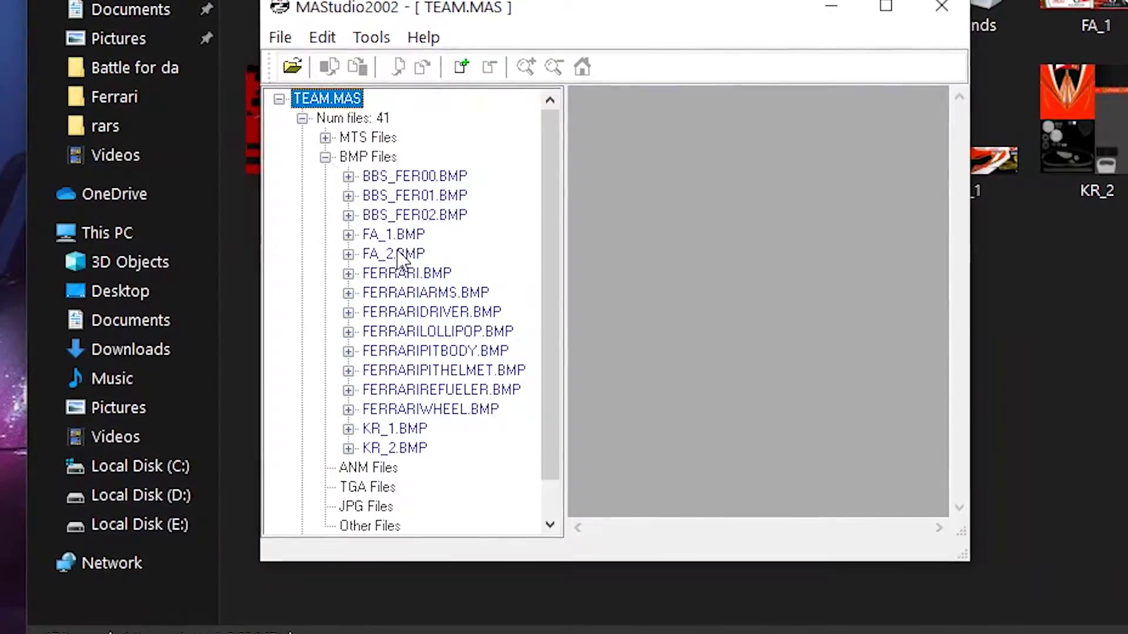
pyautogui.click(428, 278)
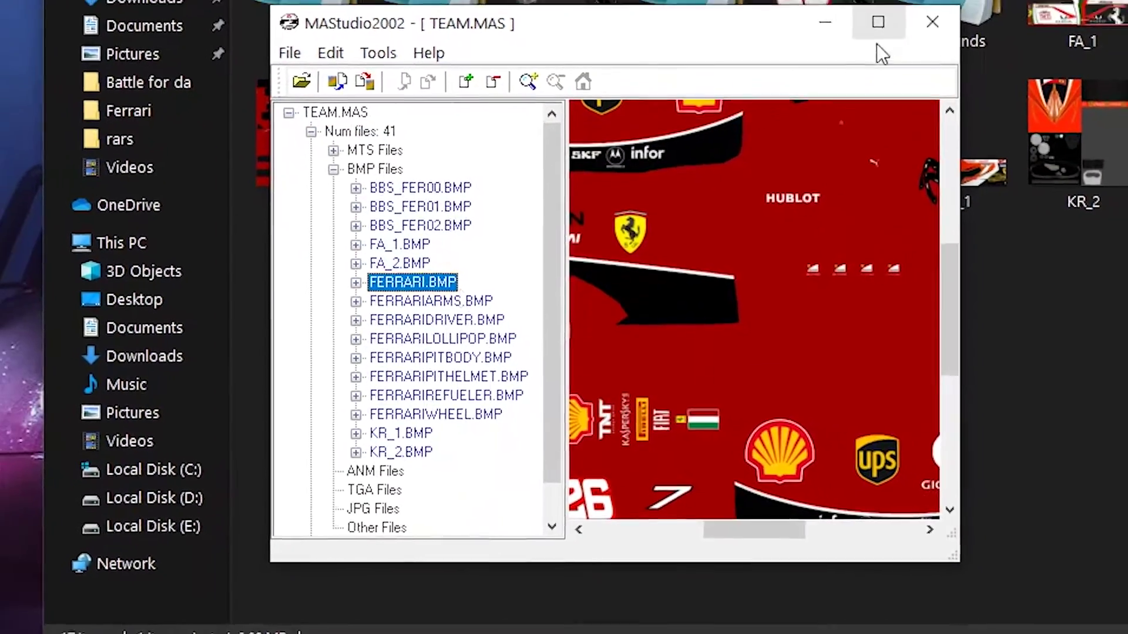
pyautogui.click(889, 4)
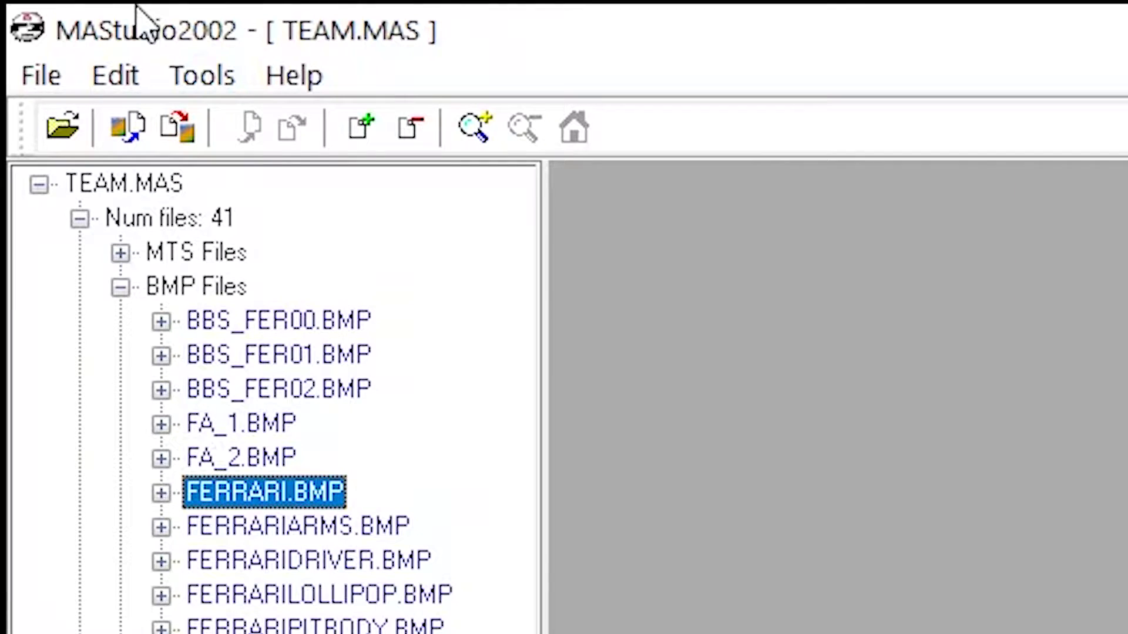
pyautogui.click(46, 3)
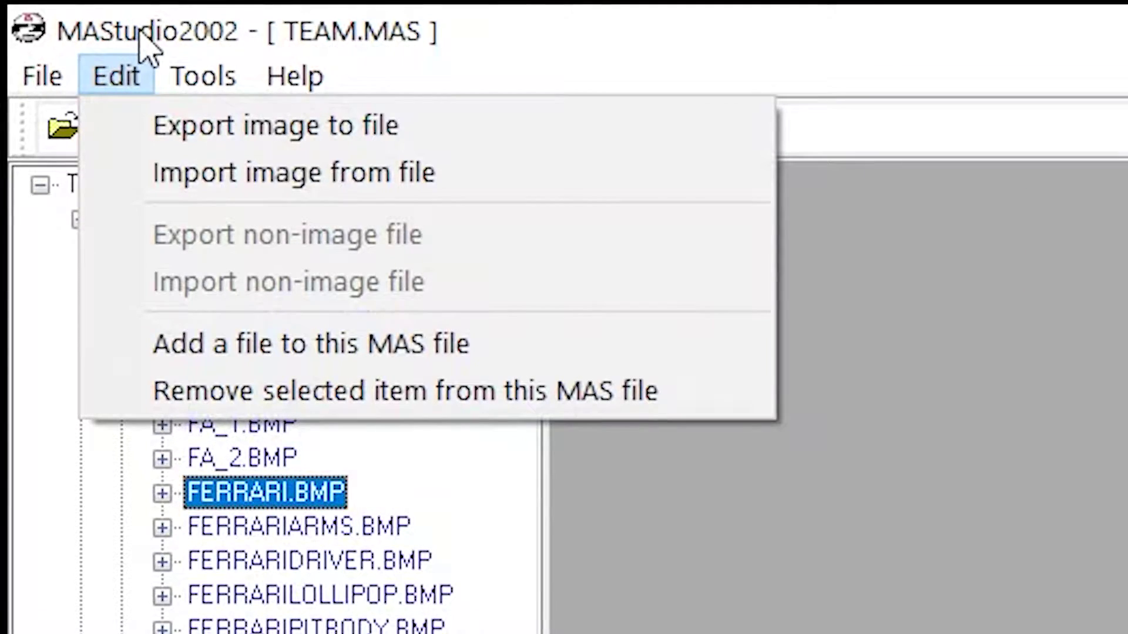
pyautogui.click(158, 135)
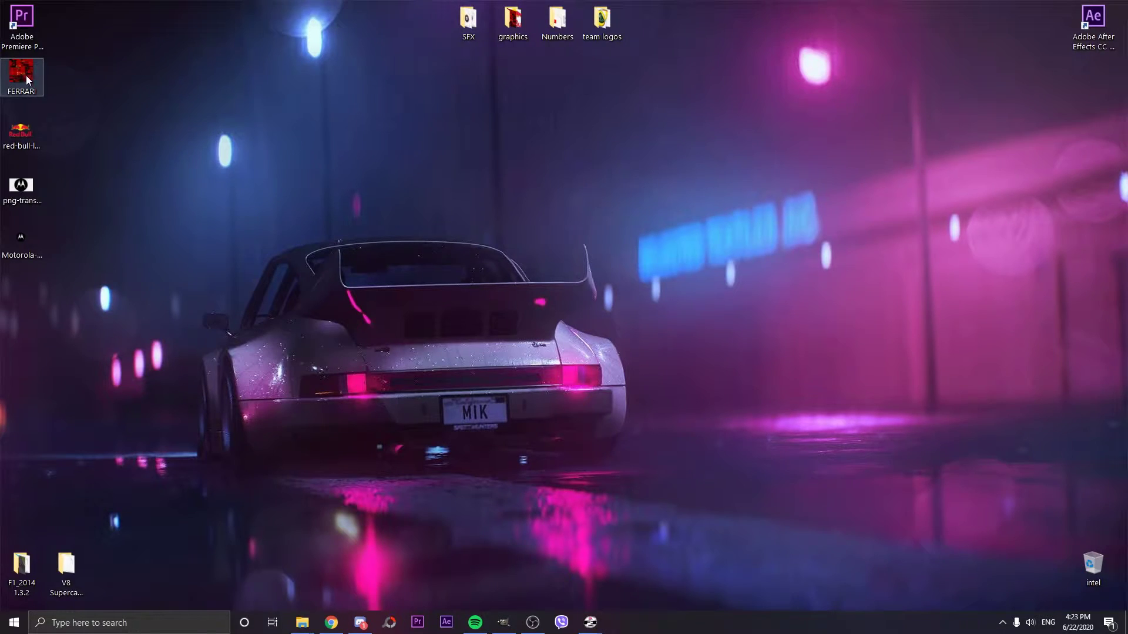
# Step: Drop the FERRARI desktop bitmap into GIMP and pan around the 2048×2048 livery texture
pyautogui.moveTo(190, 77); pyautogui.dragTo(556, 344)
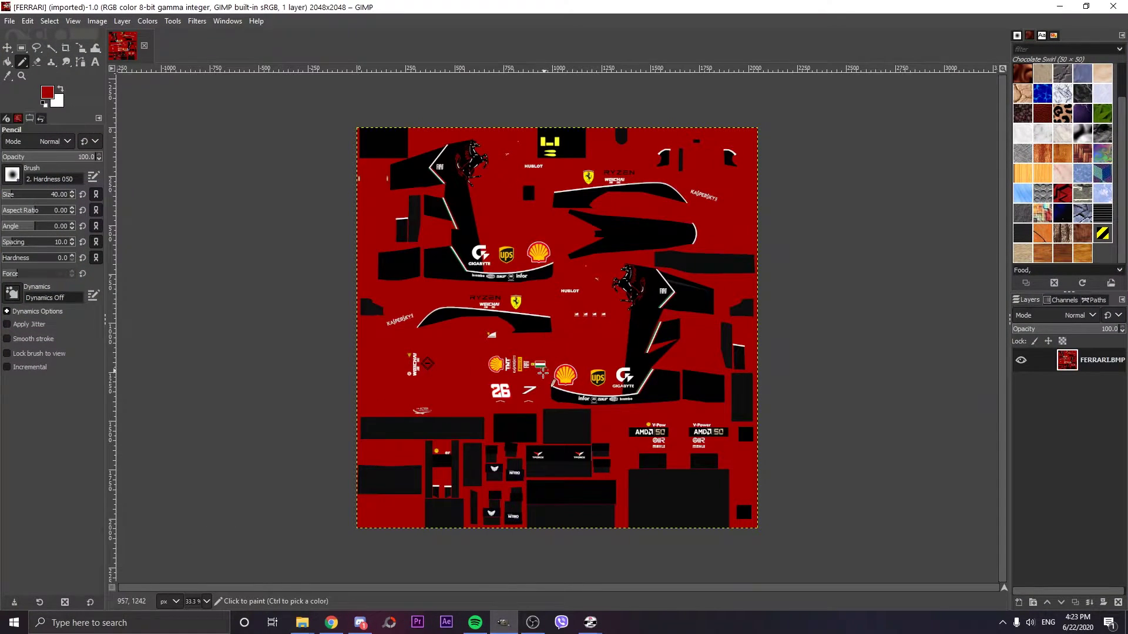
pyautogui.scroll(3, 553, 338)
pyautogui.scroll(1, 810, 364)
pyautogui.hscroll(4, 809, 365)
pyautogui.scroll(2, 810, 364)
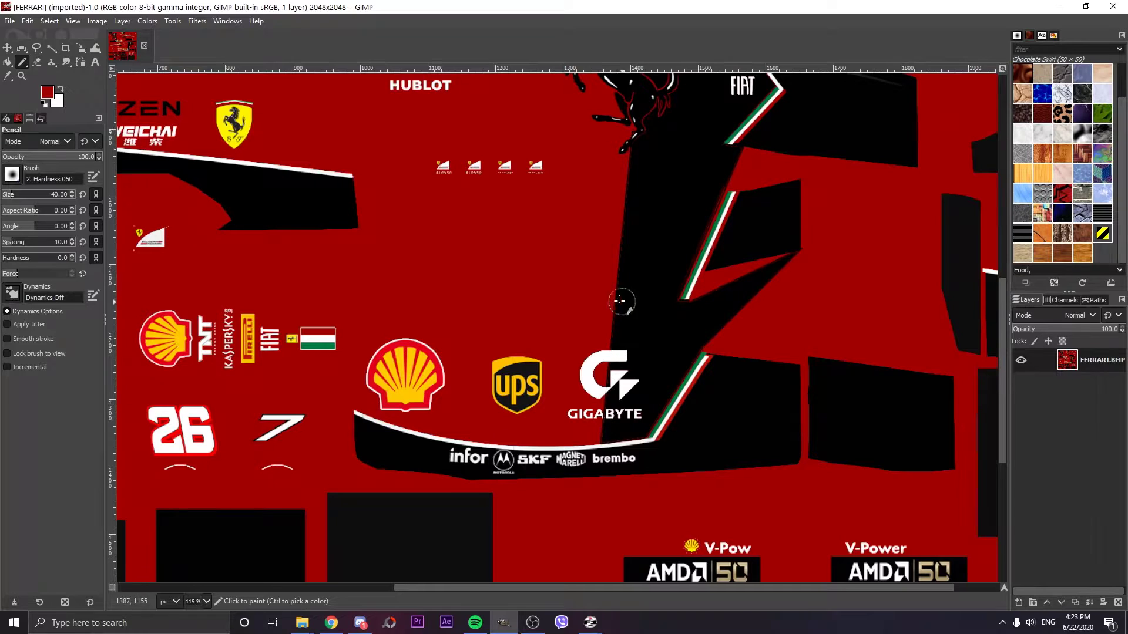
pyautogui.scroll(-10, 545, 414)
pyautogui.hscroll(-3, 546, 414)
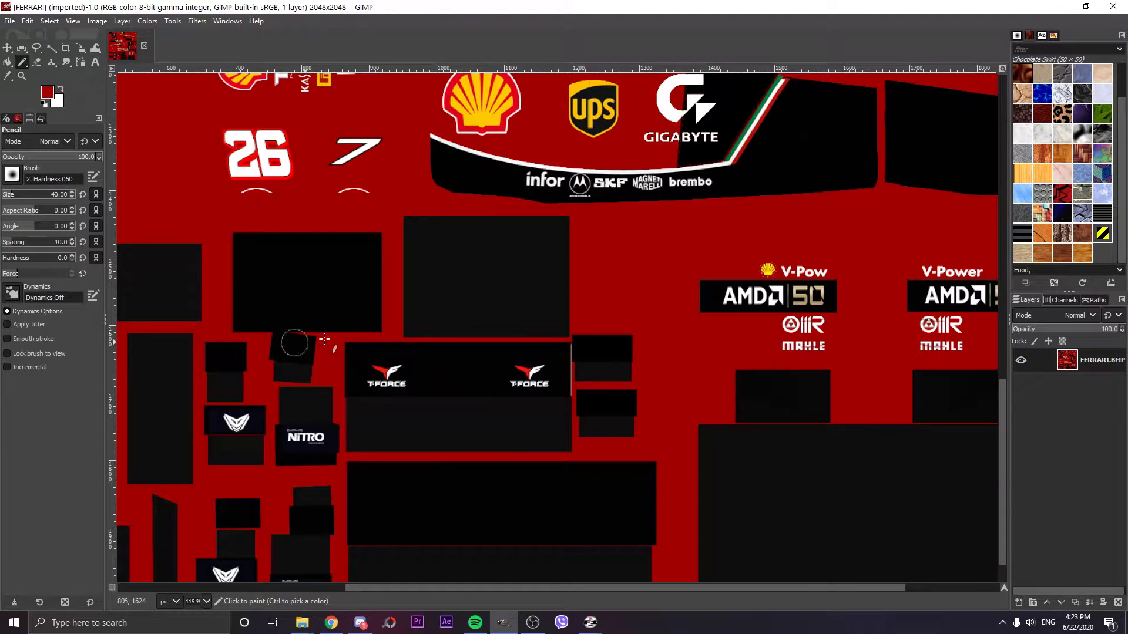
pyautogui.hscroll(-10, 325, 340)
pyautogui.scroll(12, 411, 287)
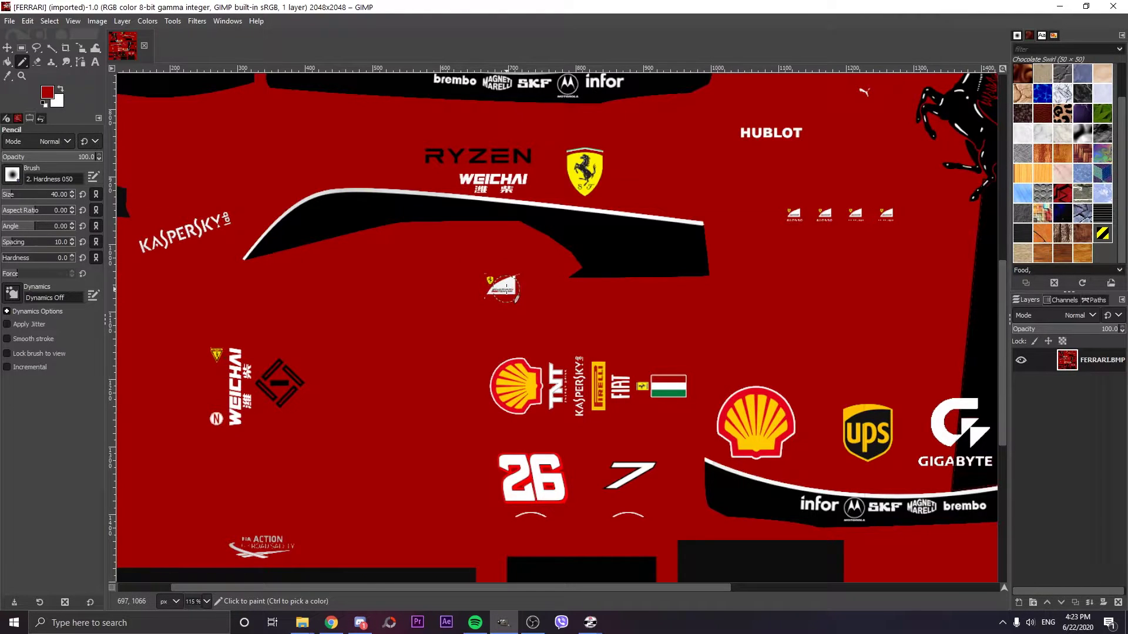
pyautogui.hscroll(5, 408, 304)
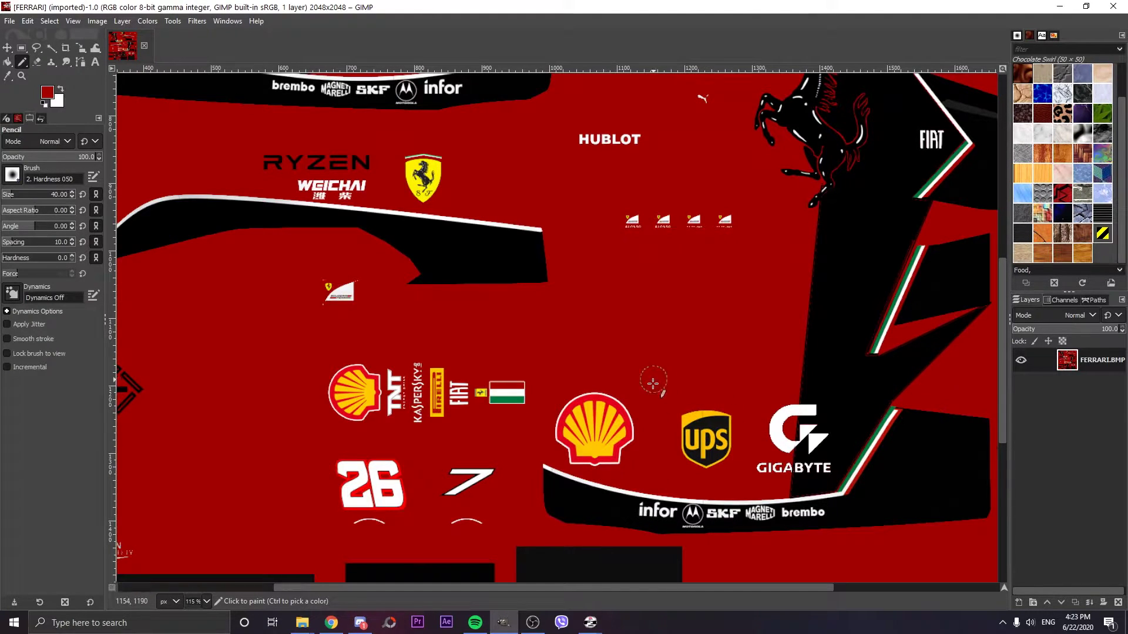
pyautogui.click(331, 622)
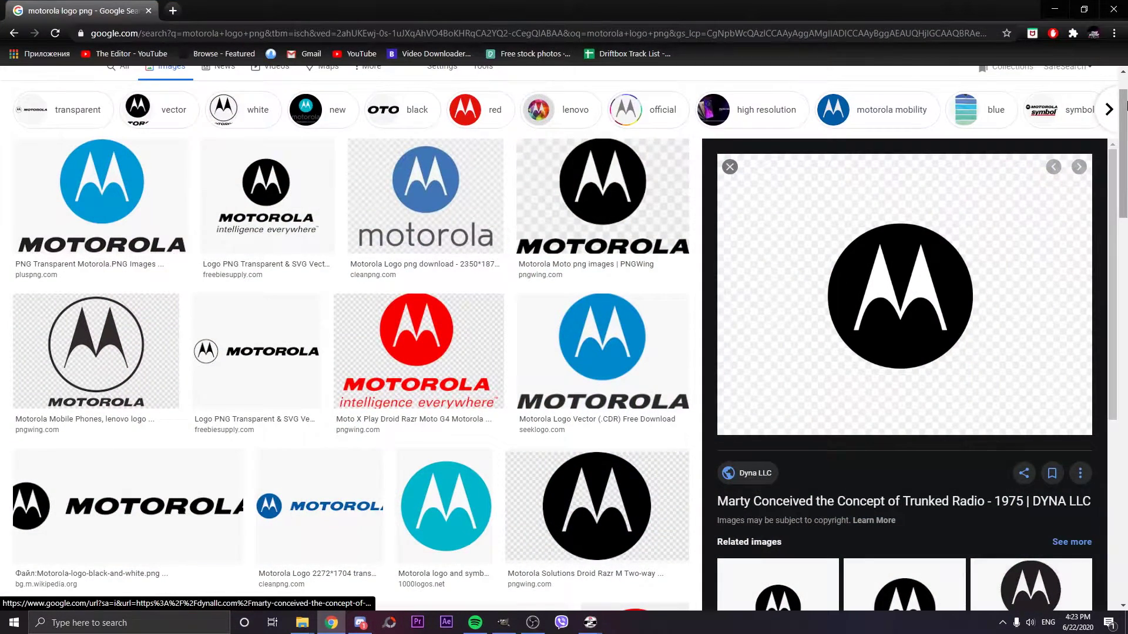
pyautogui.scroll(1, 646, 235)
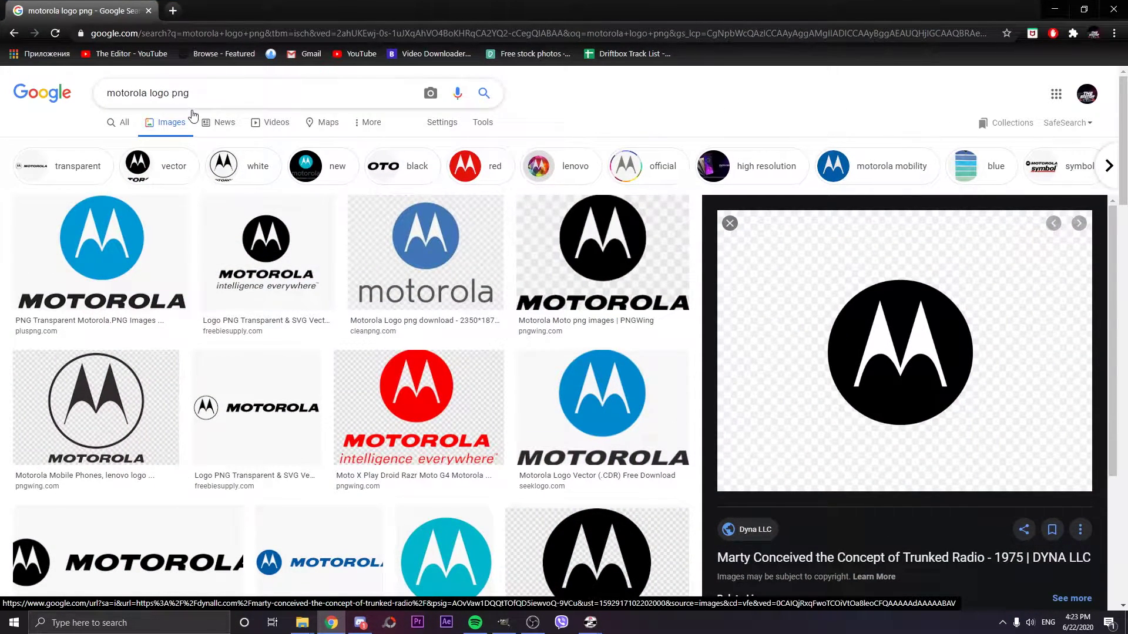
pyautogui.scroll(-10, 574, 105)
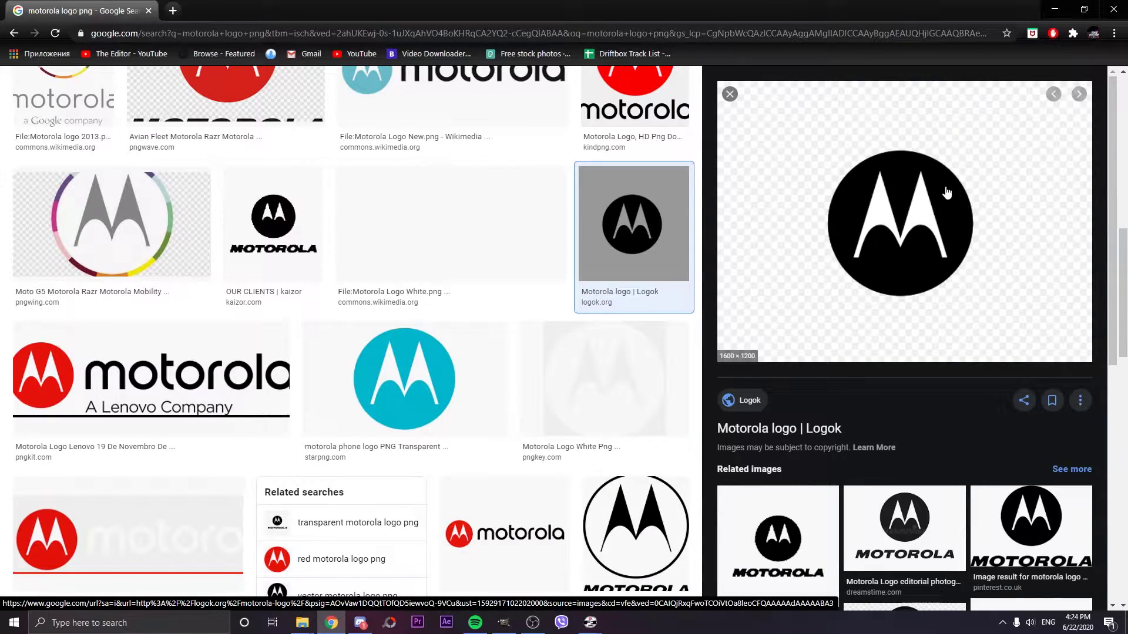
pyautogui.rightClick(950, 191)
pyautogui.click(992, 300)
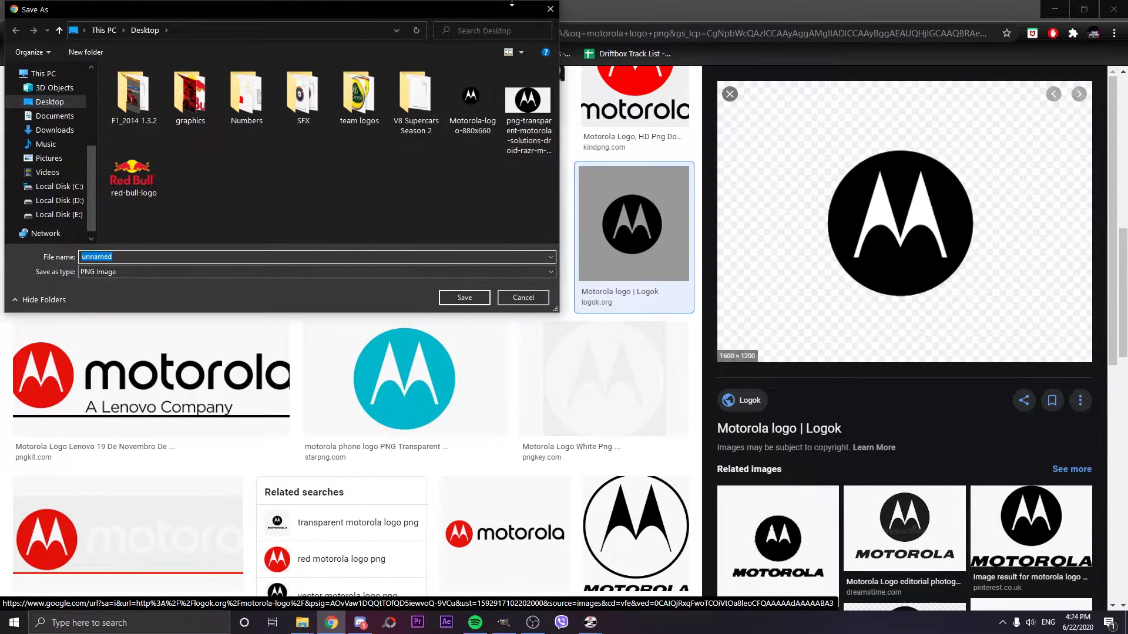
pyautogui.click(550, 9)
# Step: Zoom out in GIMP and drag the Motorola logo file onto the livery as a new layer
pyautogui.click(1055, 9)
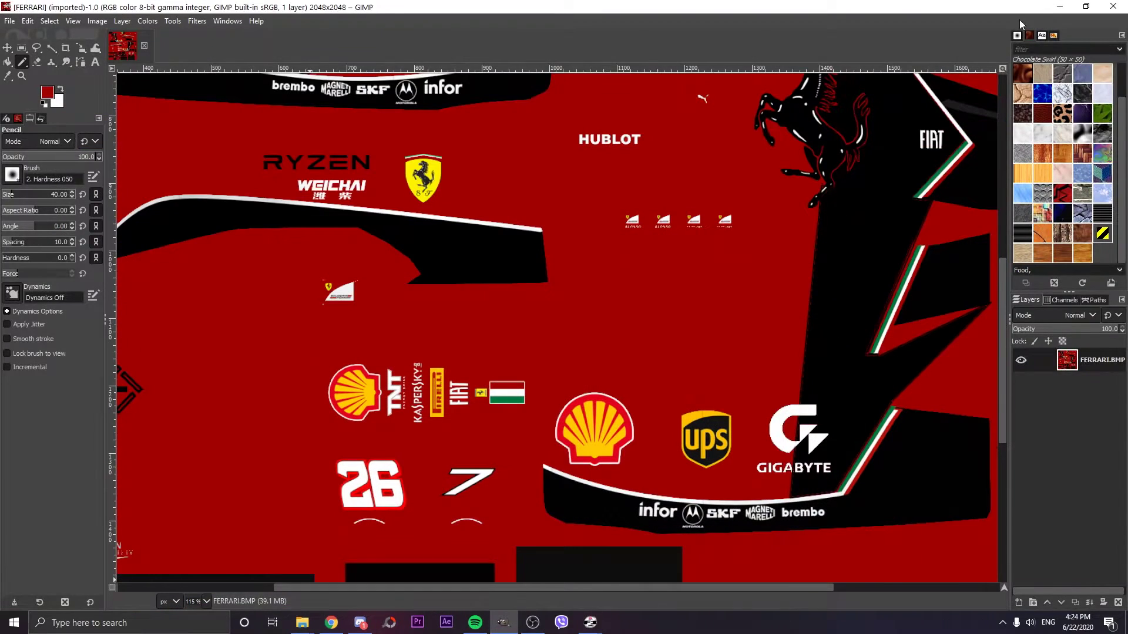
pyautogui.press('-')
pyautogui.press('-')
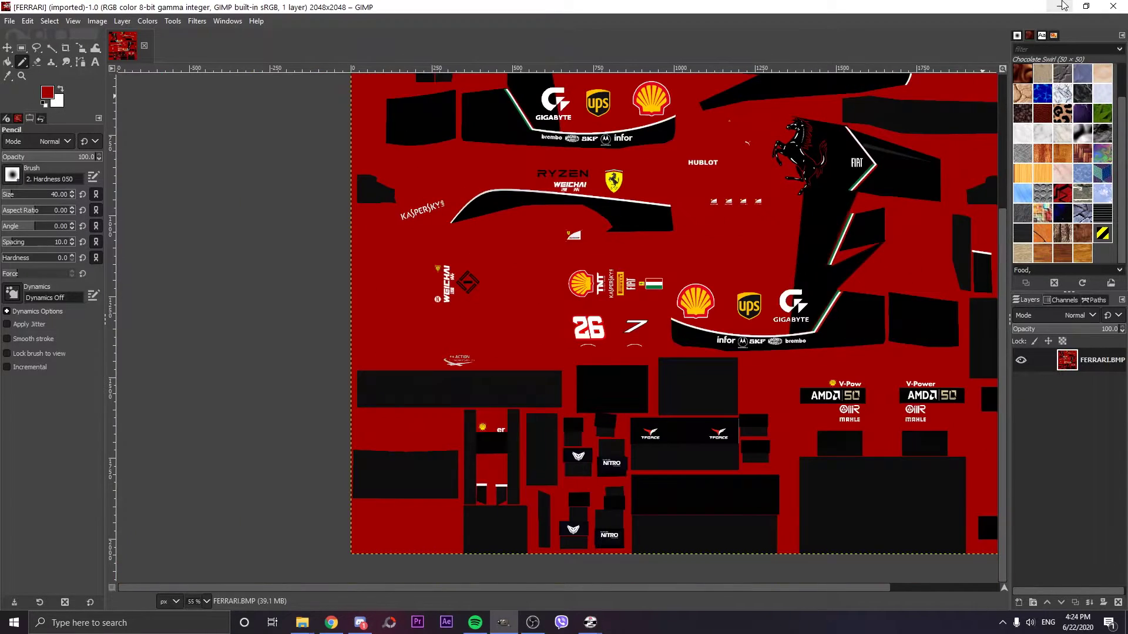
pyautogui.click(1059, 6)
pyautogui.moveTo(12, 249); pyautogui.dragTo(66, 251)
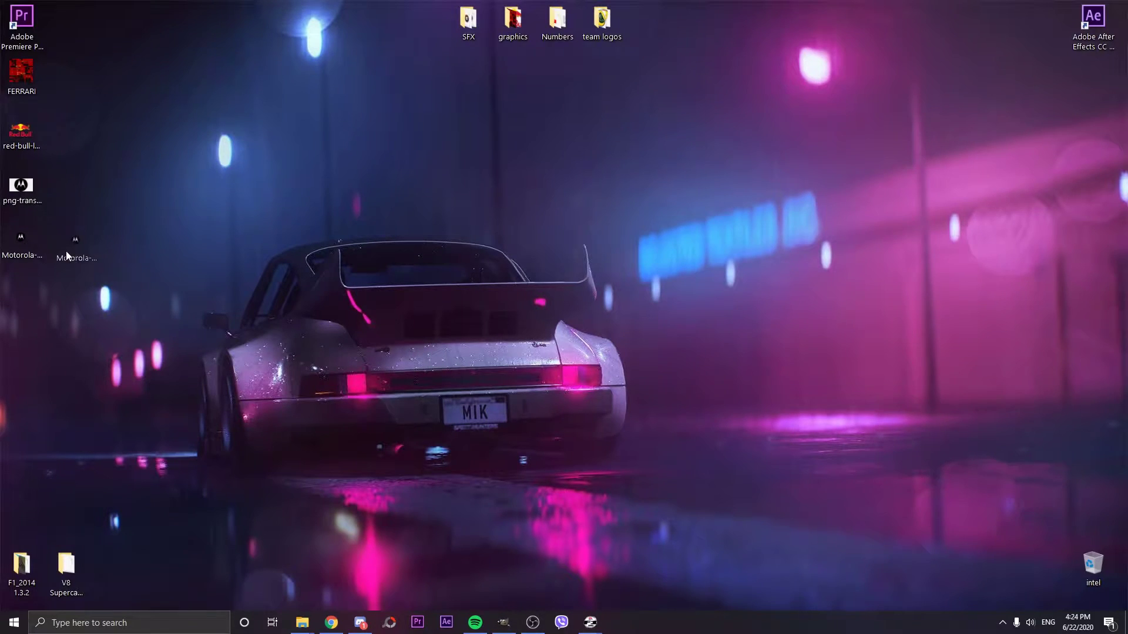
pyautogui.moveTo(535, 591); pyautogui.dragTo(709, 341)
# Step: Open the Motorola logo layer's context menu and dismiss it without applying changes
pyautogui.hscroll(3, 674, 292)
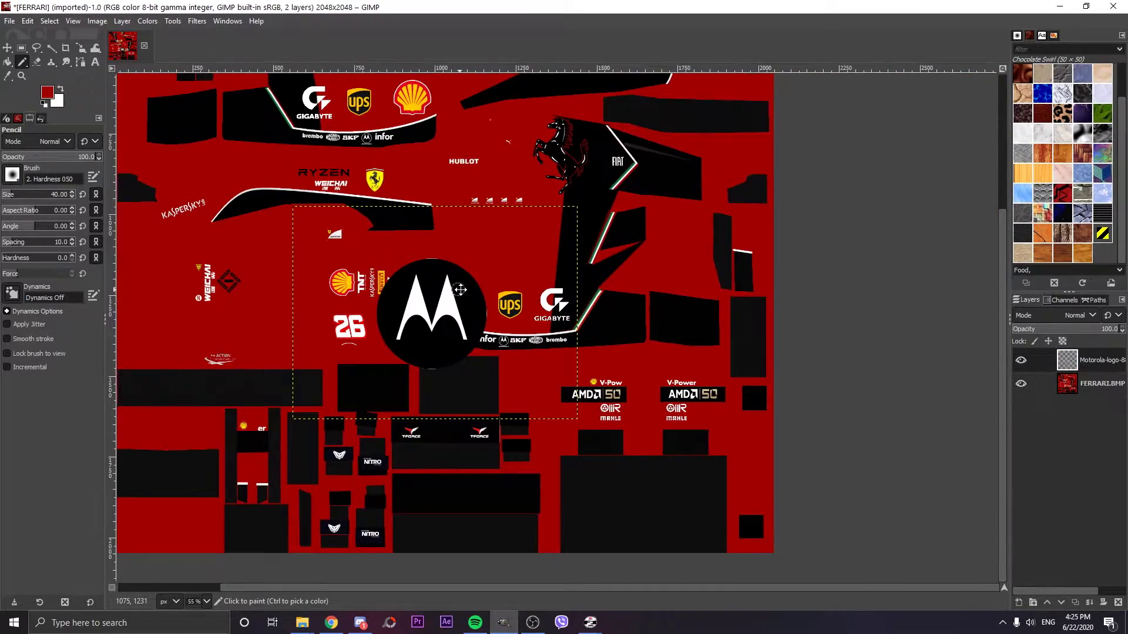
pyautogui.scroll(1, 618, 344)
pyautogui.click(81, 48)
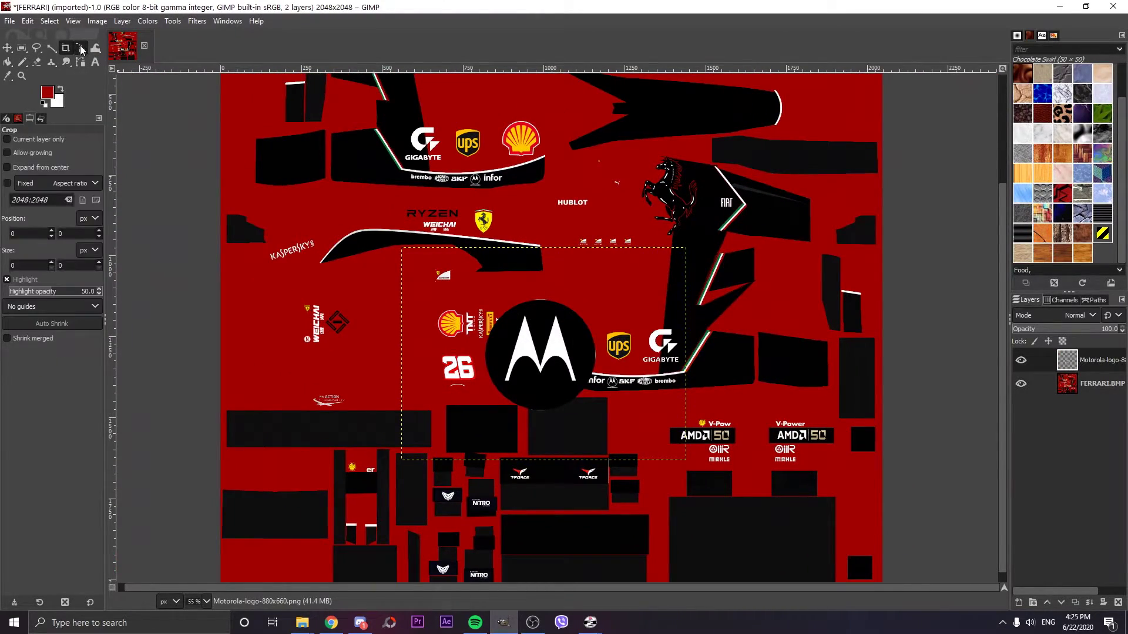
pyautogui.click(541, 353)
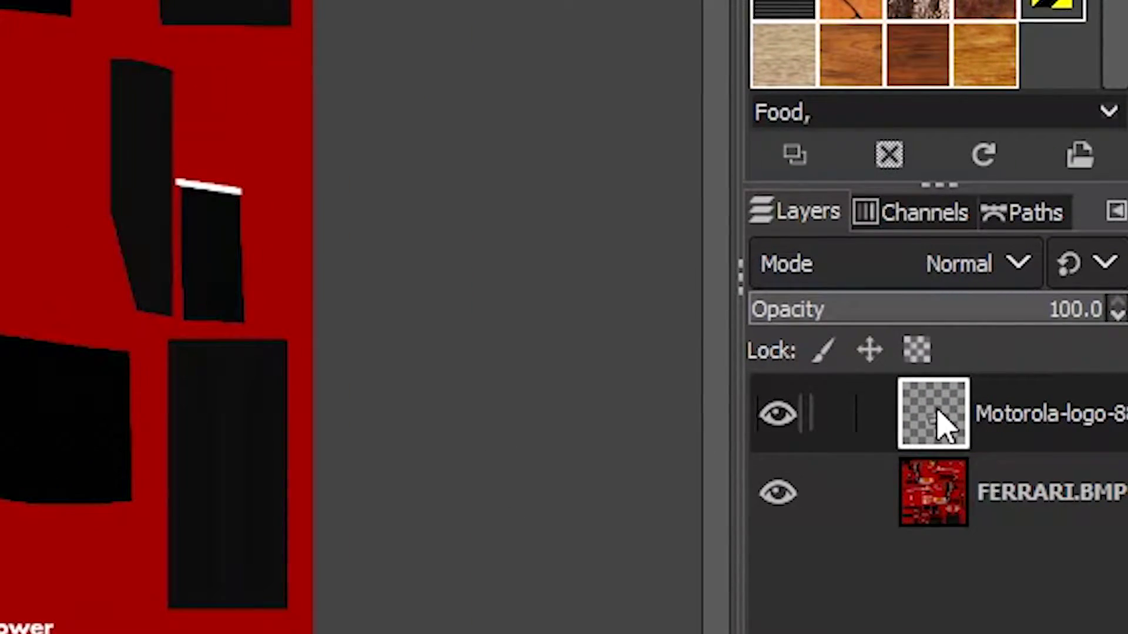
pyautogui.rightClick(954, 435)
pyautogui.click(1063, 417)
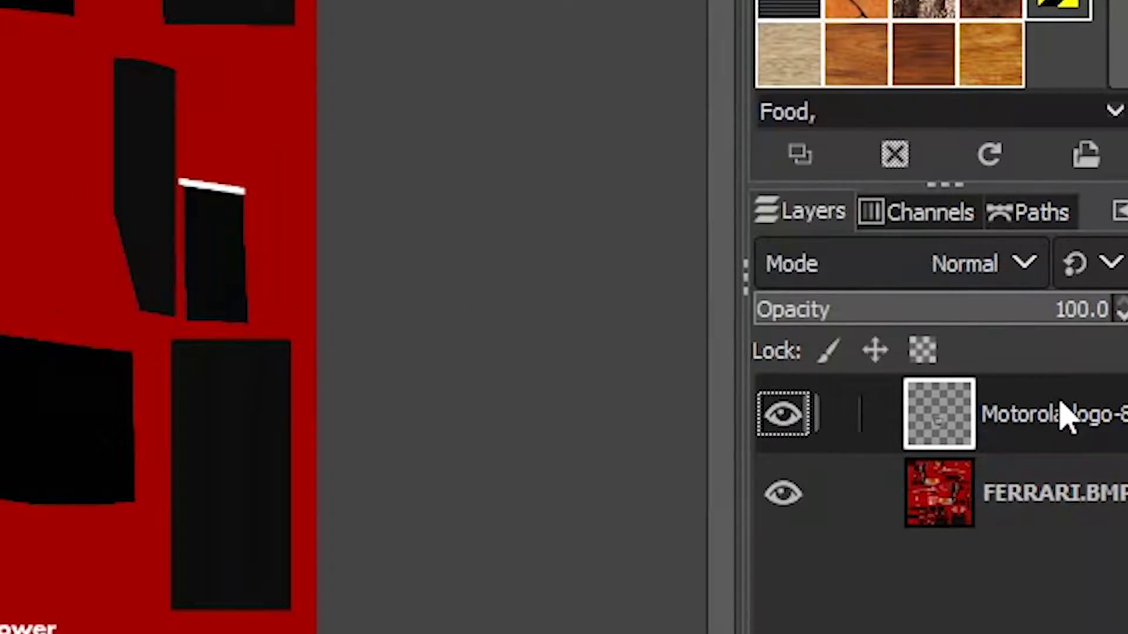
pyautogui.rightClick(1021, 423)
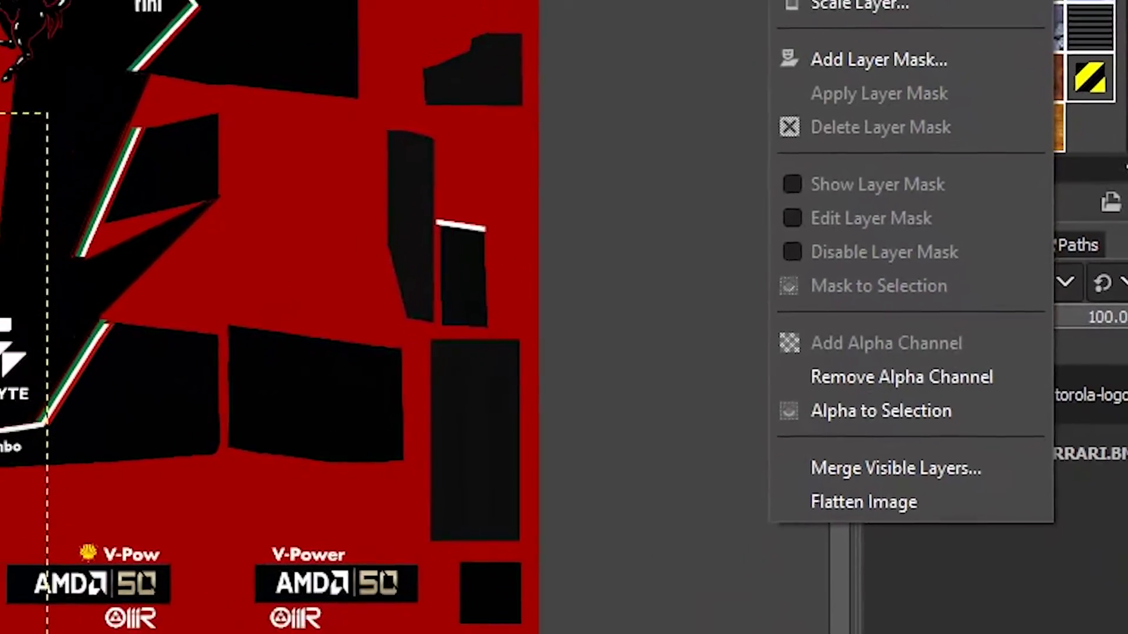
pyautogui.press('Escape')
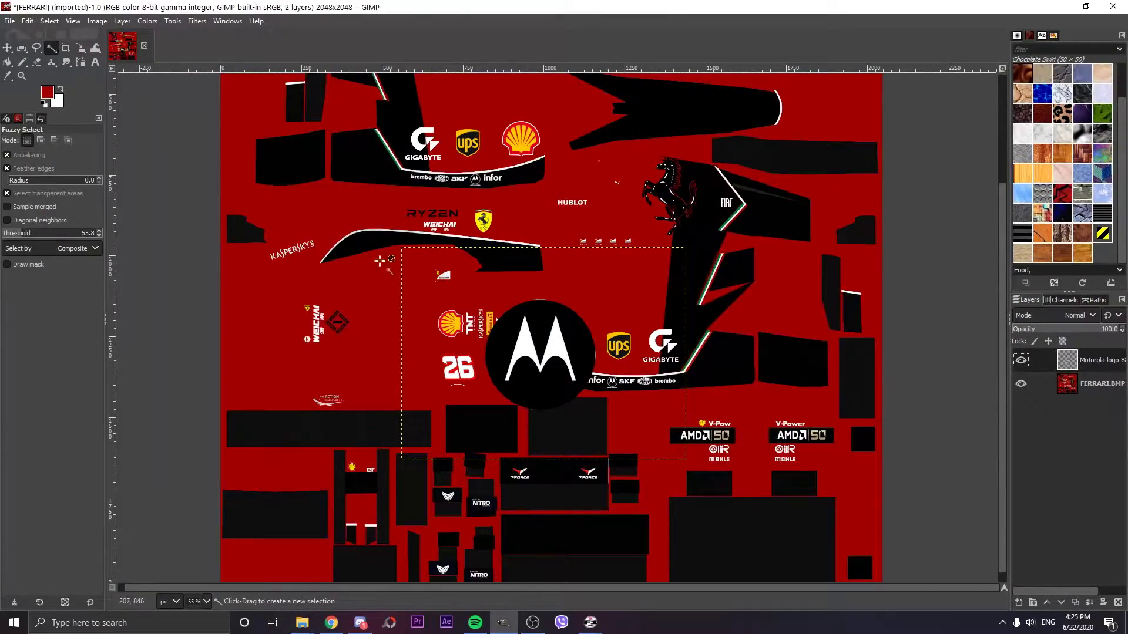
# Step: Fuzzy-select the white M in the Motorola logo, delete it, and clear the selection
pyautogui.scroll(5, 527, 345)
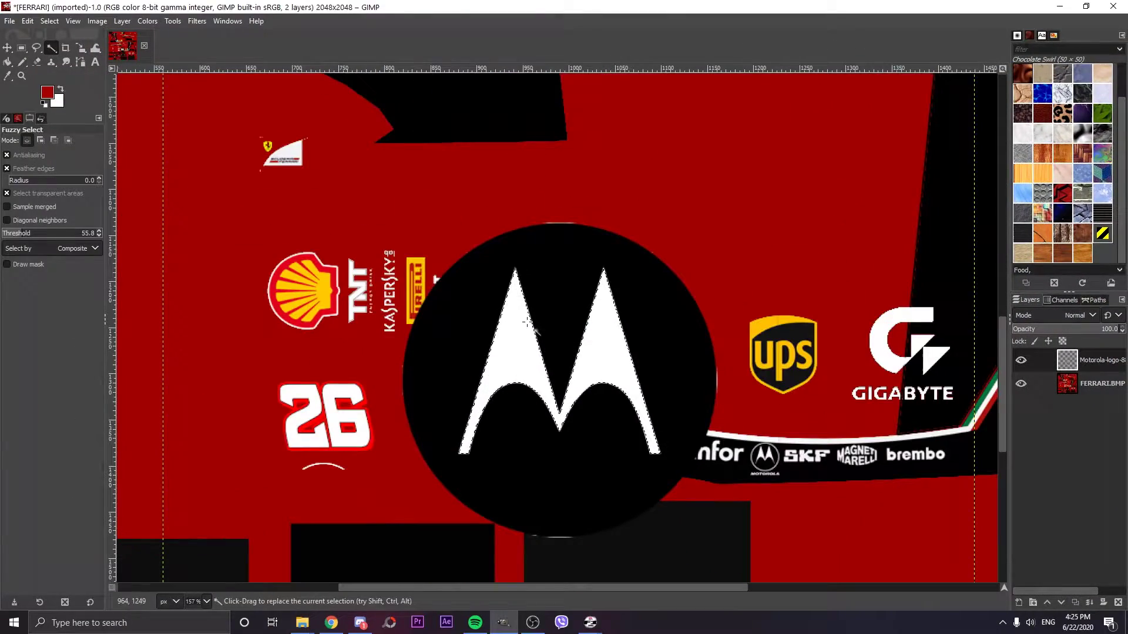
pyautogui.click(527, 345)
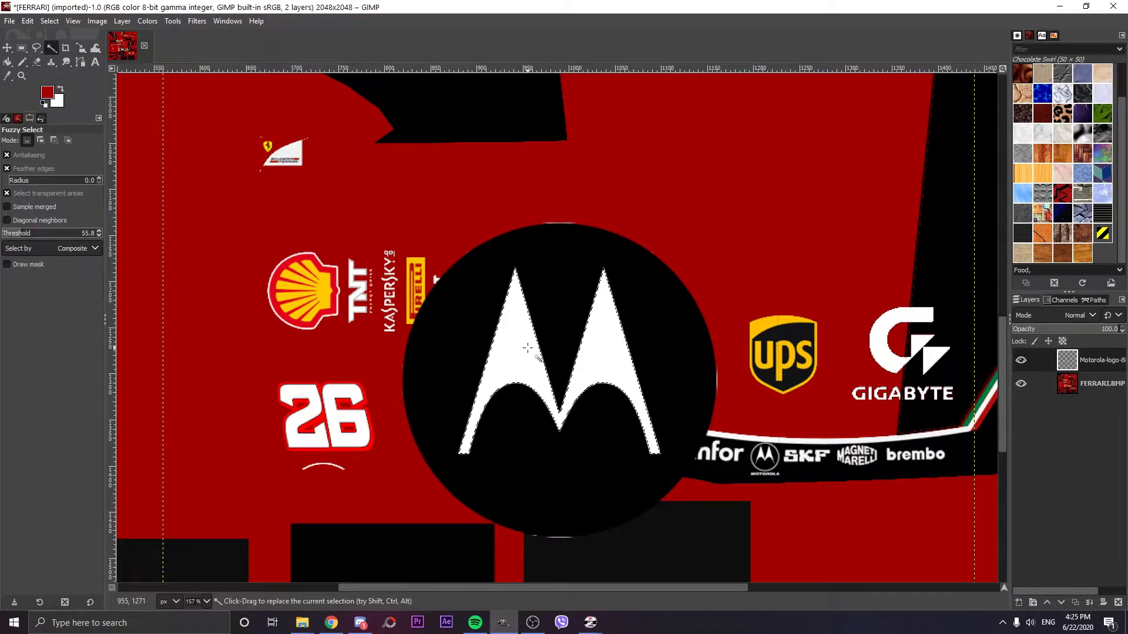
pyautogui.press('Delete')
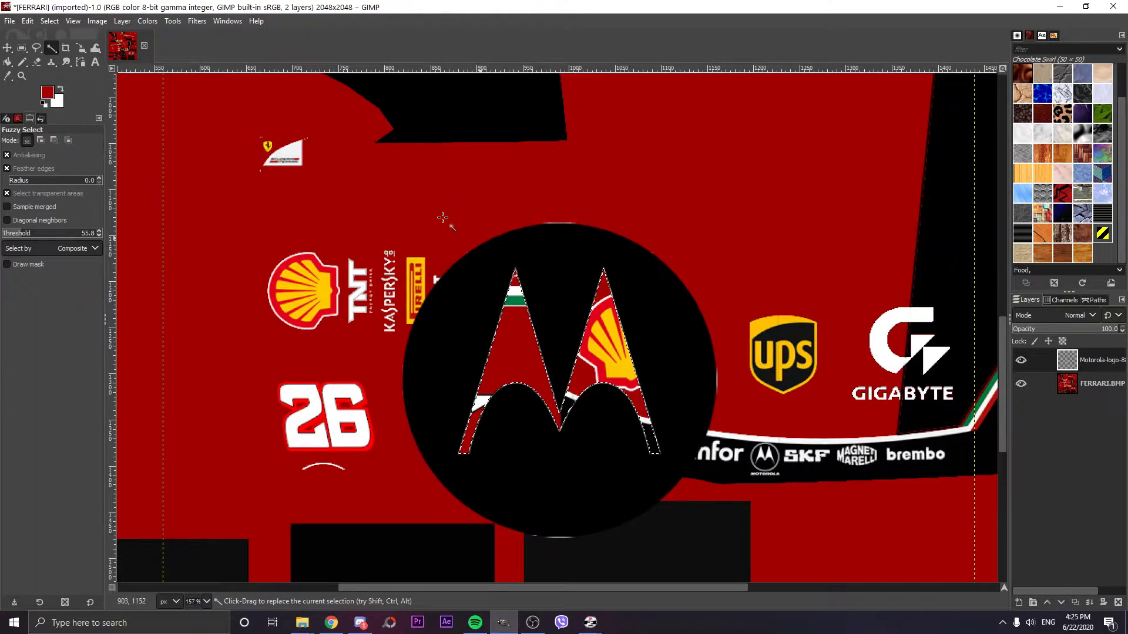
pyautogui.click(55, 21)
pyautogui.click(69, 51)
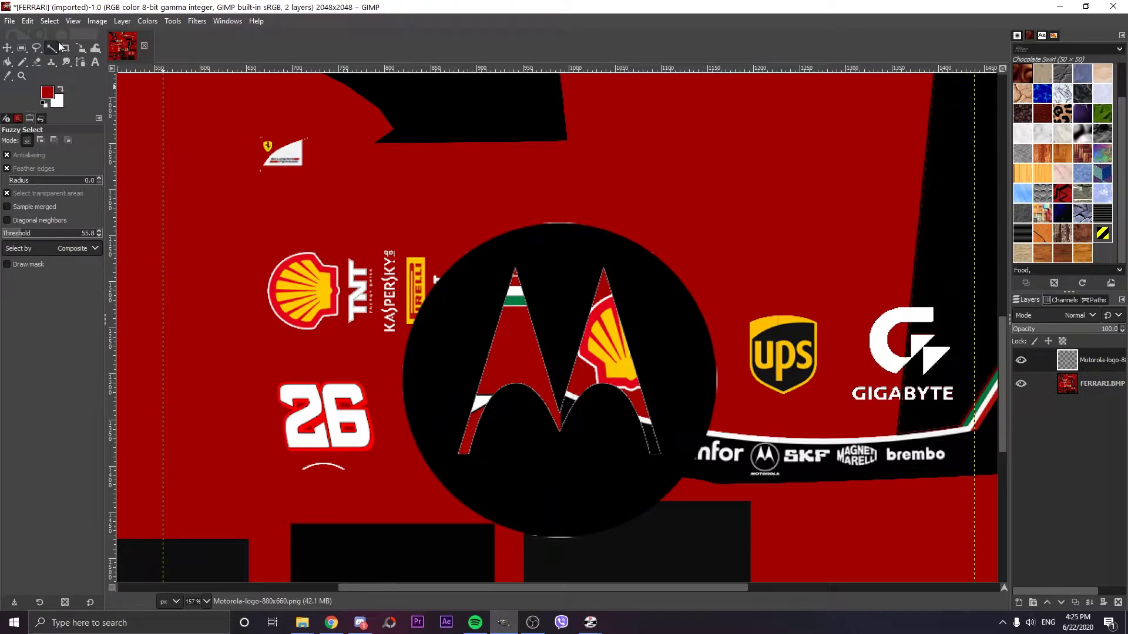
# Step: Bucket-fill the logo's black circle with the white background colour
pyautogui.scroll(-3, 380, 158)
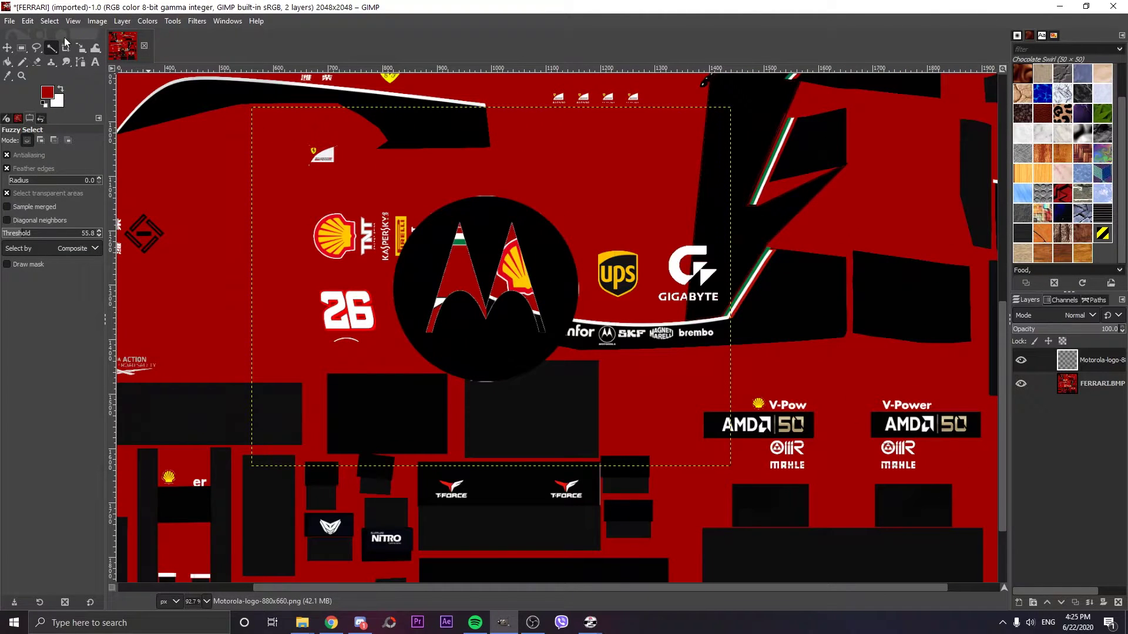
pyautogui.click(8, 61)
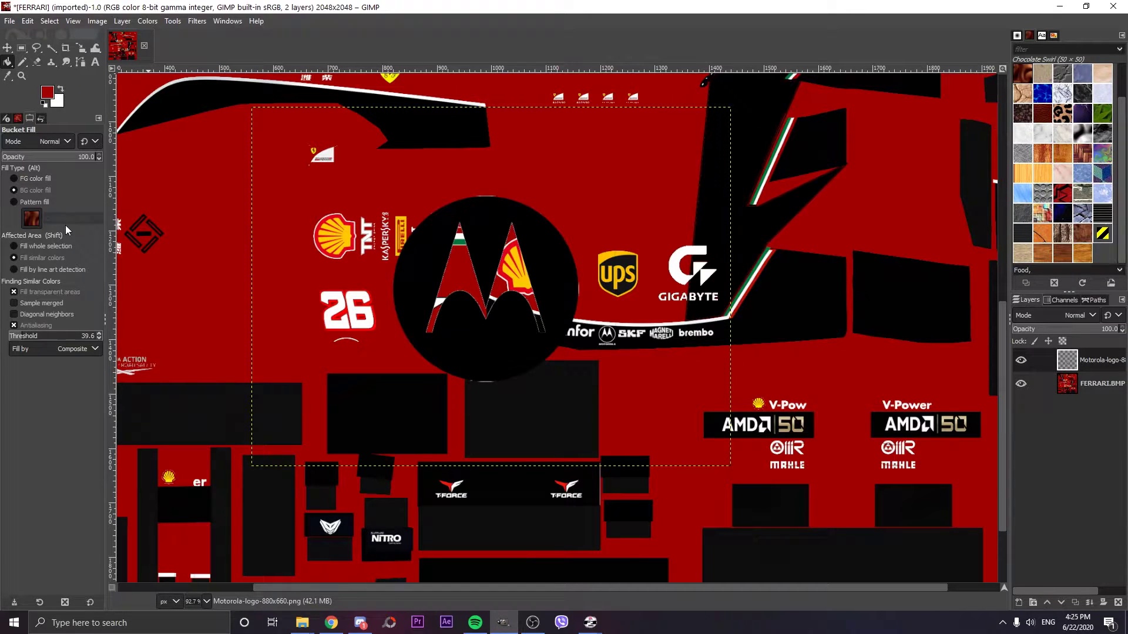
pyautogui.click(61, 104)
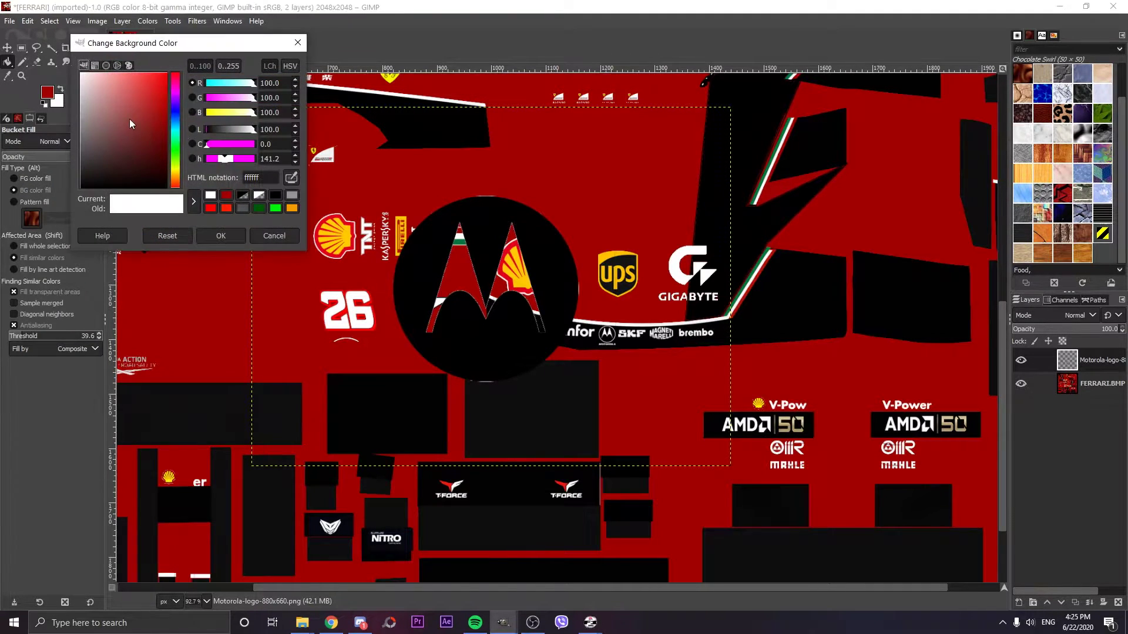
pyautogui.click(295, 44)
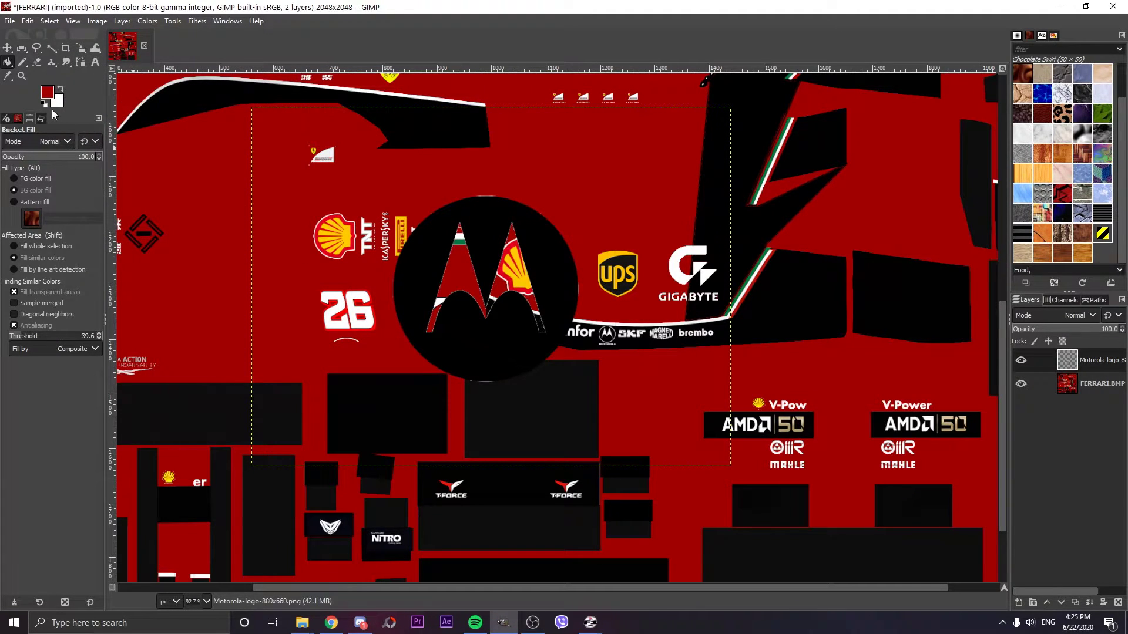
pyautogui.click(491, 218)
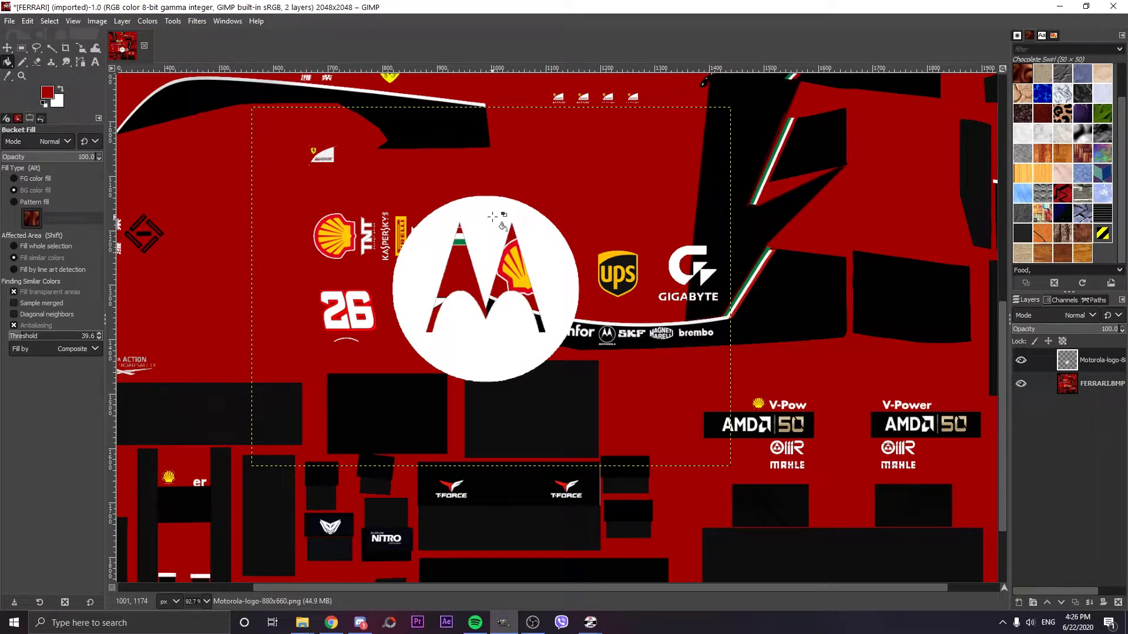
# Step: Scale the Motorola layer to 282×215 px over the UPS logo between Shell and Gigabyte, and commit
pyautogui.click(81, 48)
pyautogui.hscroll(-3, 513, 274)
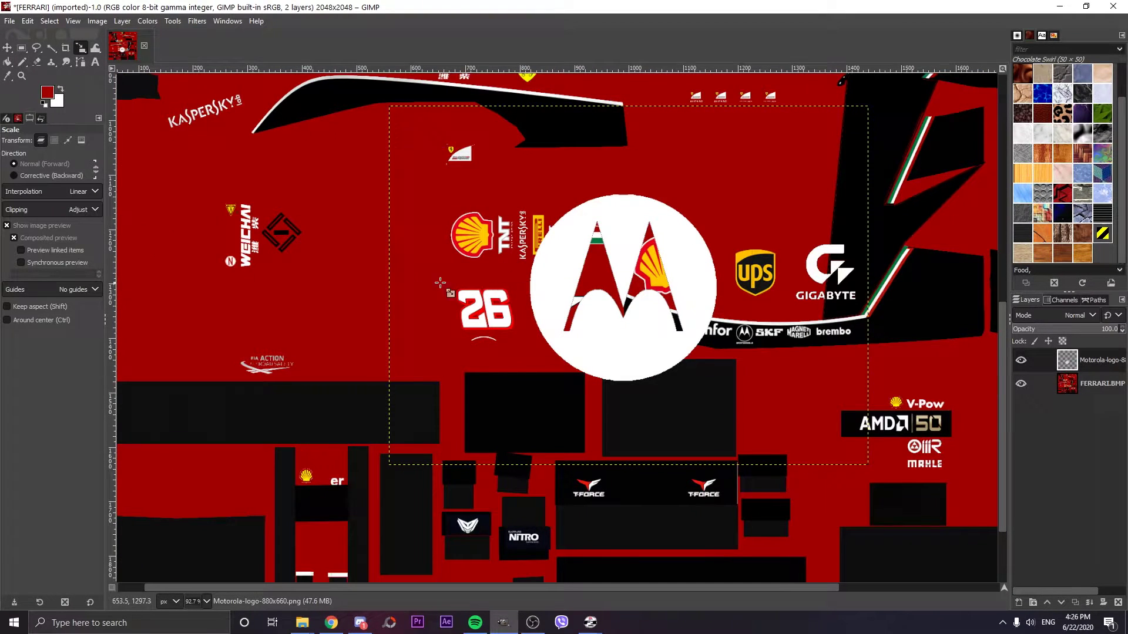
pyautogui.moveTo(541, 388); pyautogui.dragTo(828, 142)
pyautogui.moveTo(785, 172); pyautogui.dragTo(765, 278)
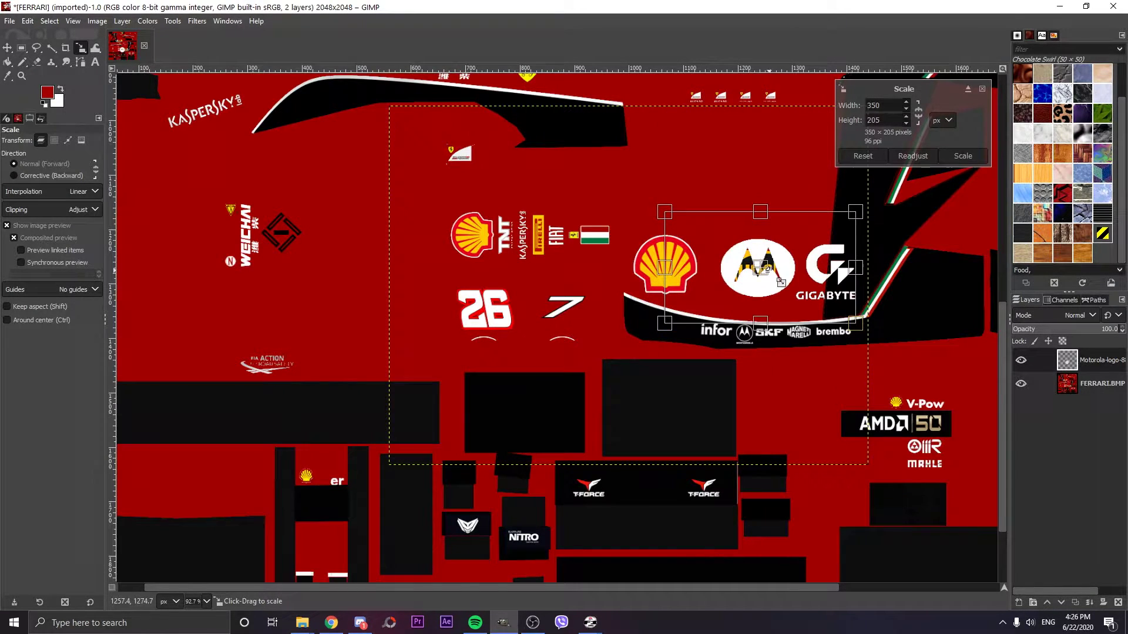
pyautogui.scroll(3, 820, 319)
pyautogui.moveTo(826, 408); pyautogui.dragTo(768, 416)
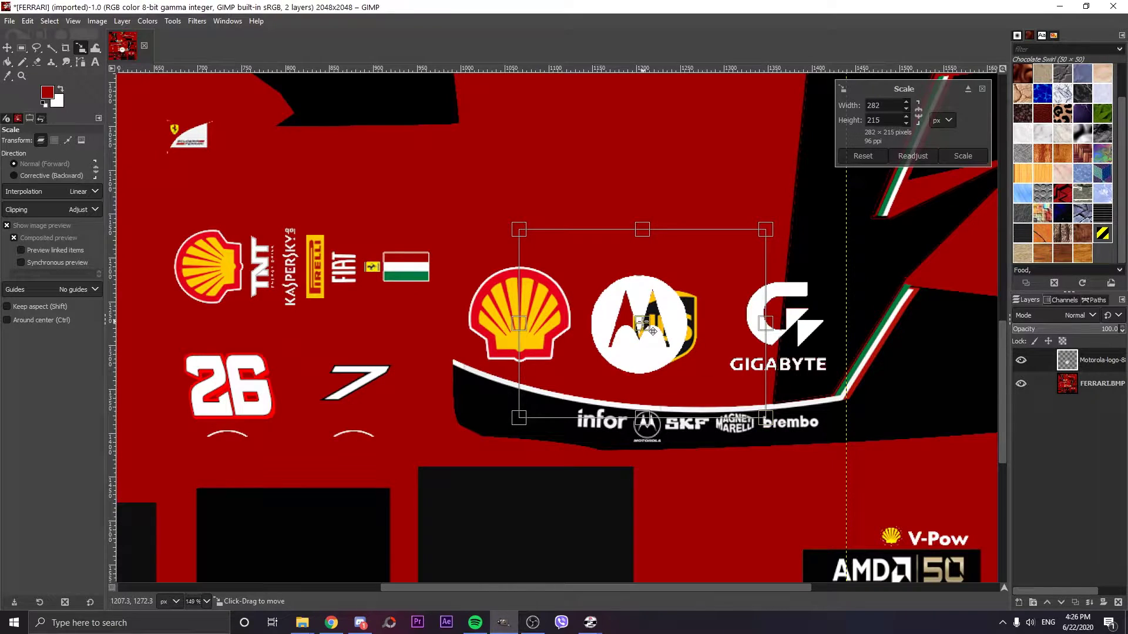
pyautogui.moveTo(653, 331); pyautogui.dragTo(680, 332)
pyautogui.scroll(2, 680, 332)
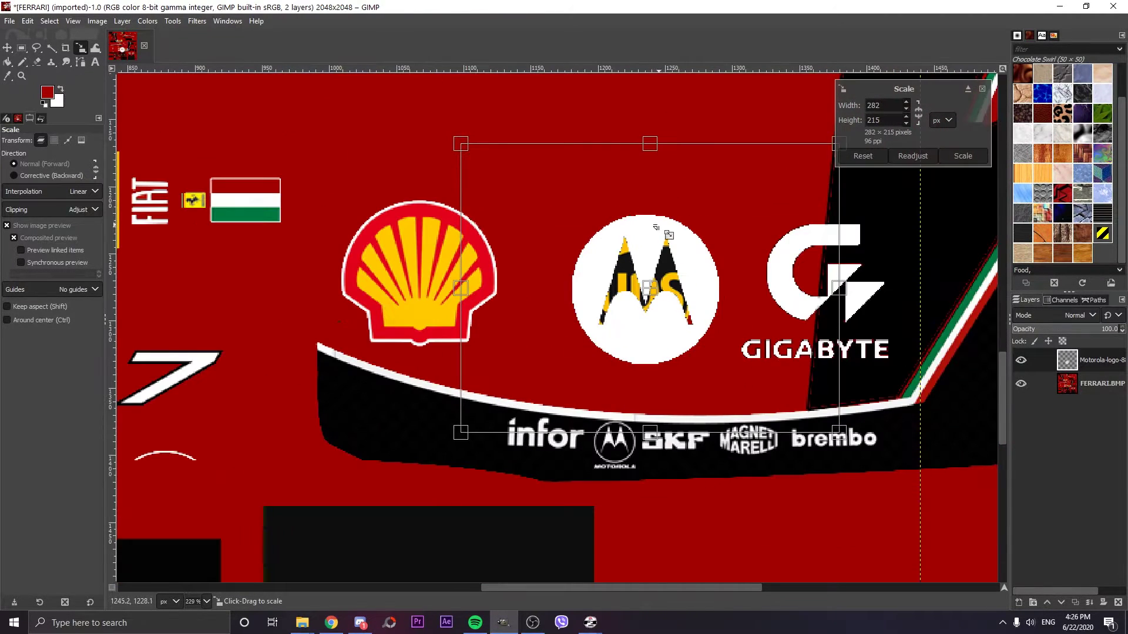
pyautogui.moveTo(655, 227); pyautogui.dragTo(653, 274)
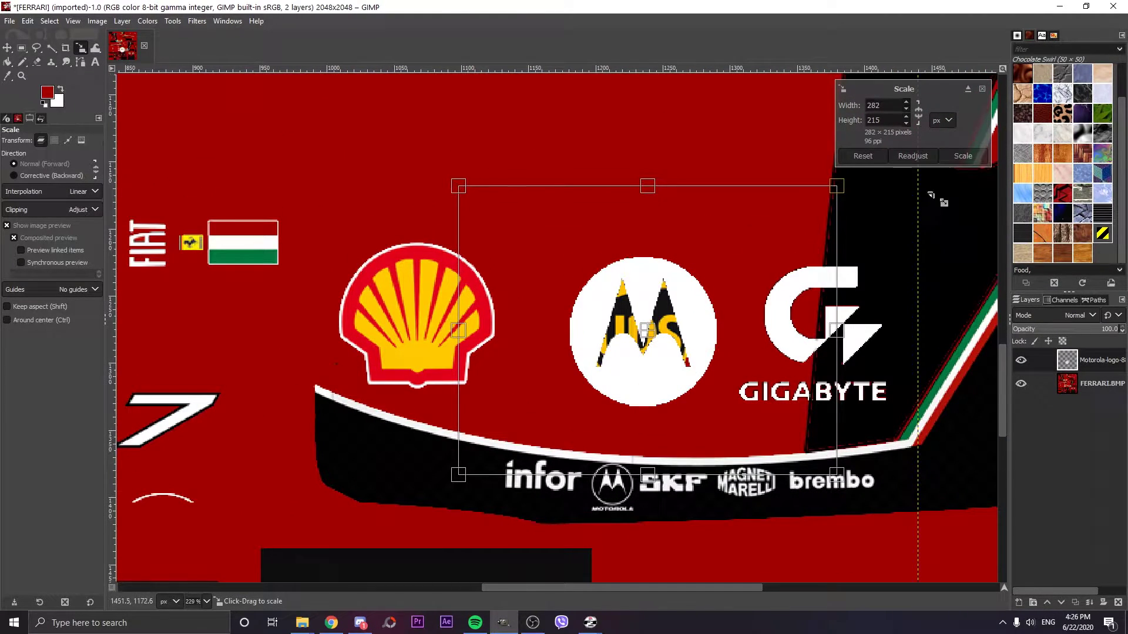
pyautogui.press('Return')
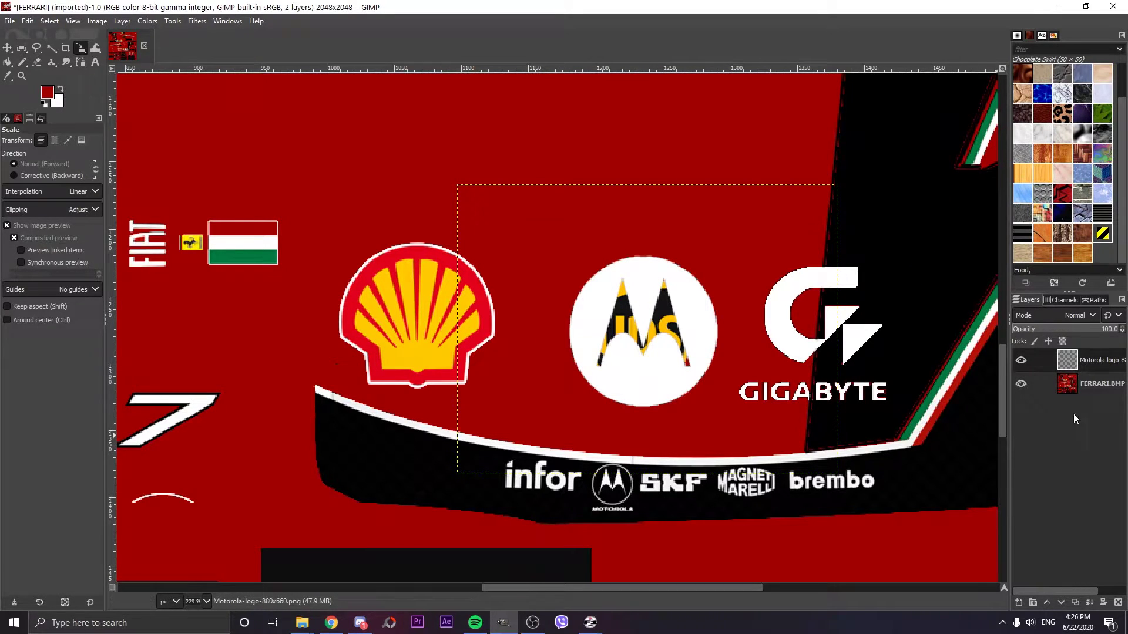
# Step: On the FERRARI.BMP layer, pencil dark red a10000 over the UPS remnants under the M
pyautogui.click(1070, 387)
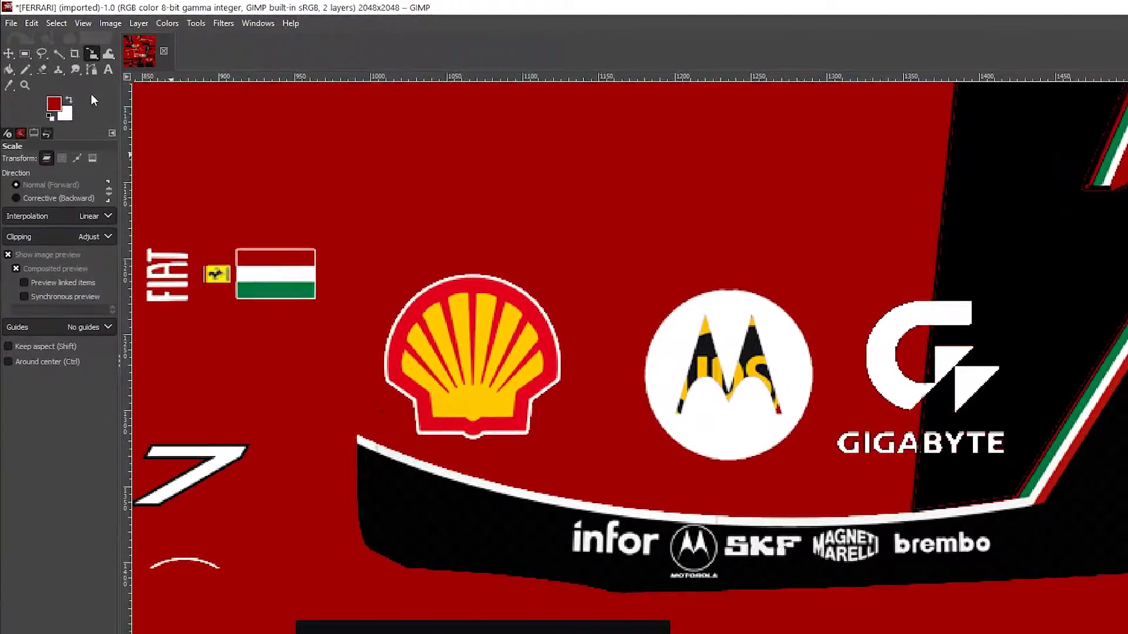
pyautogui.click(25, 69)
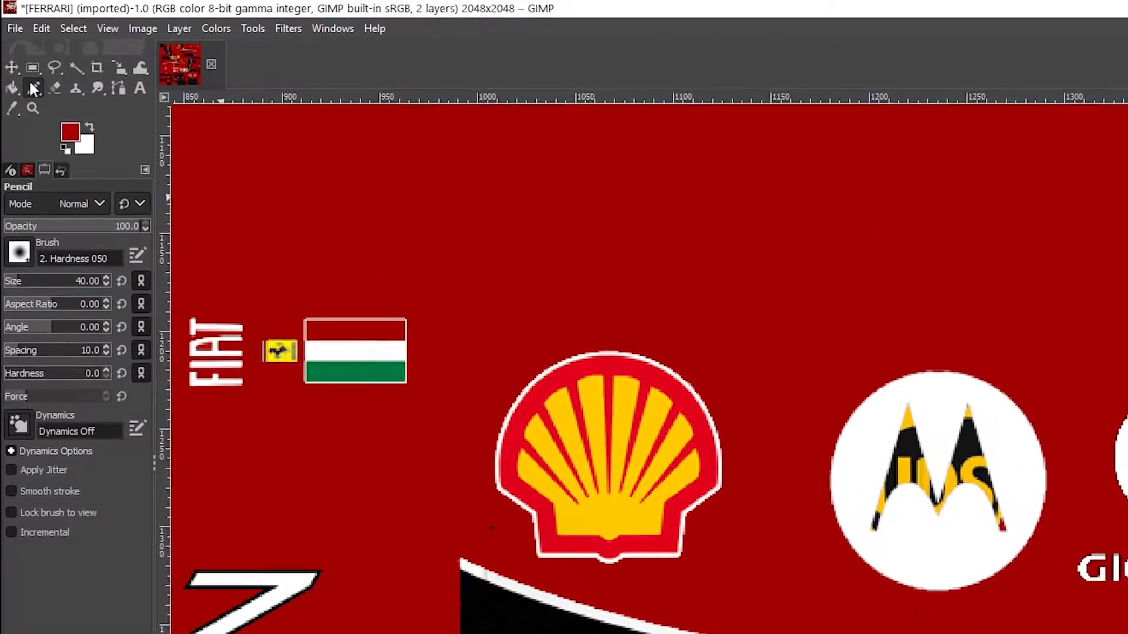
pyautogui.click(83, 146)
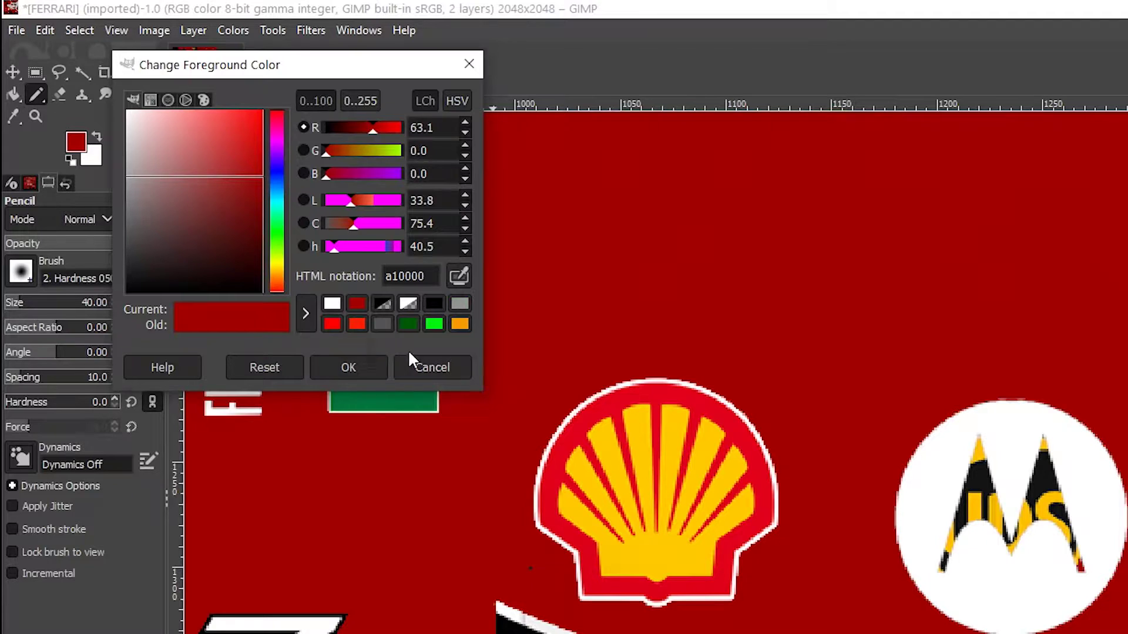
pyautogui.click(431, 367)
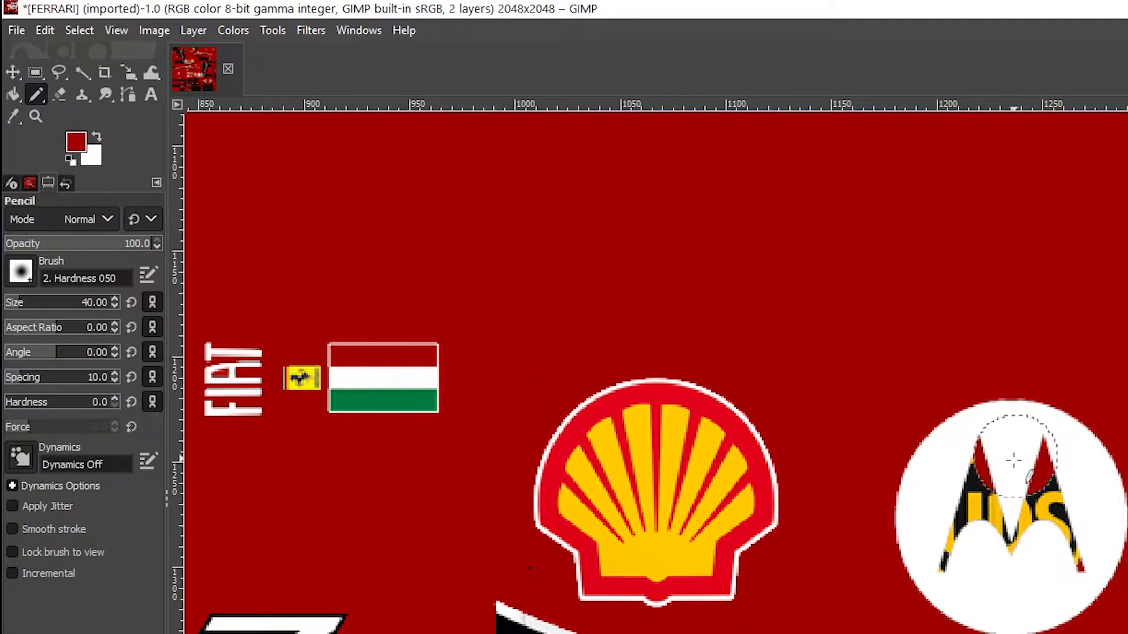
pyautogui.moveTo(1014, 461)
pyautogui.mouseDown()
pyautogui.moveTo(966, 529)
pyautogui.moveTo(1028, 476)
pyautogui.moveTo(1017, 458)
pyautogui.moveTo(1032, 457)
pyautogui.mouseUp()
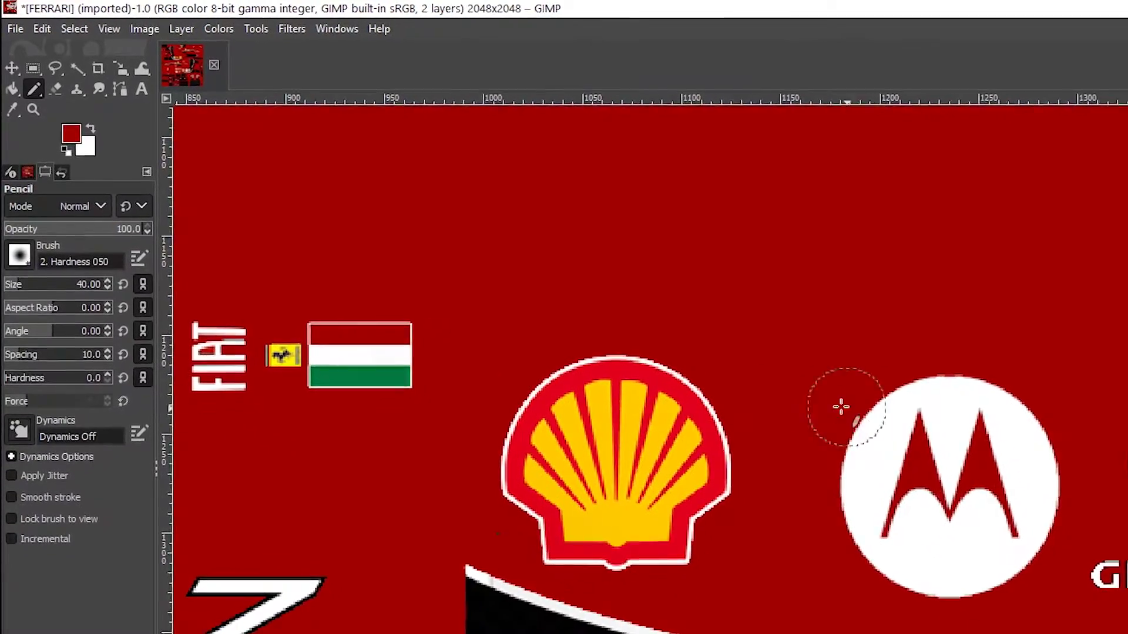
pyautogui.scroll(-3, 841, 407)
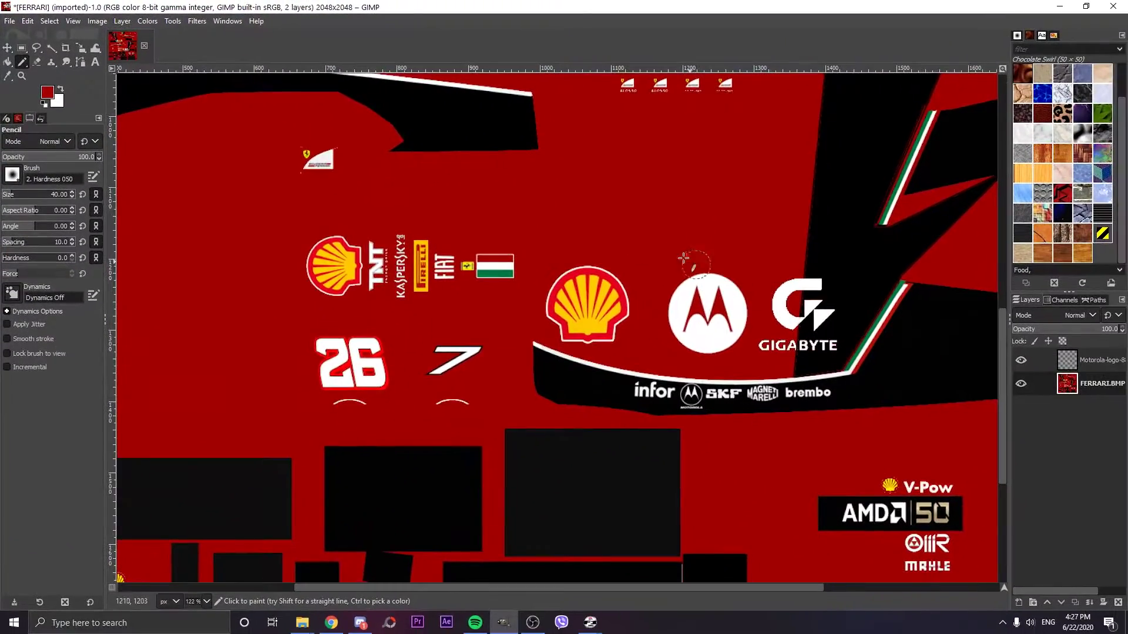
# Step: Copy the Motorola logo layer, paste it over the upper UPS logo, and anchor it
pyautogui.scroll(5, 799, 428)
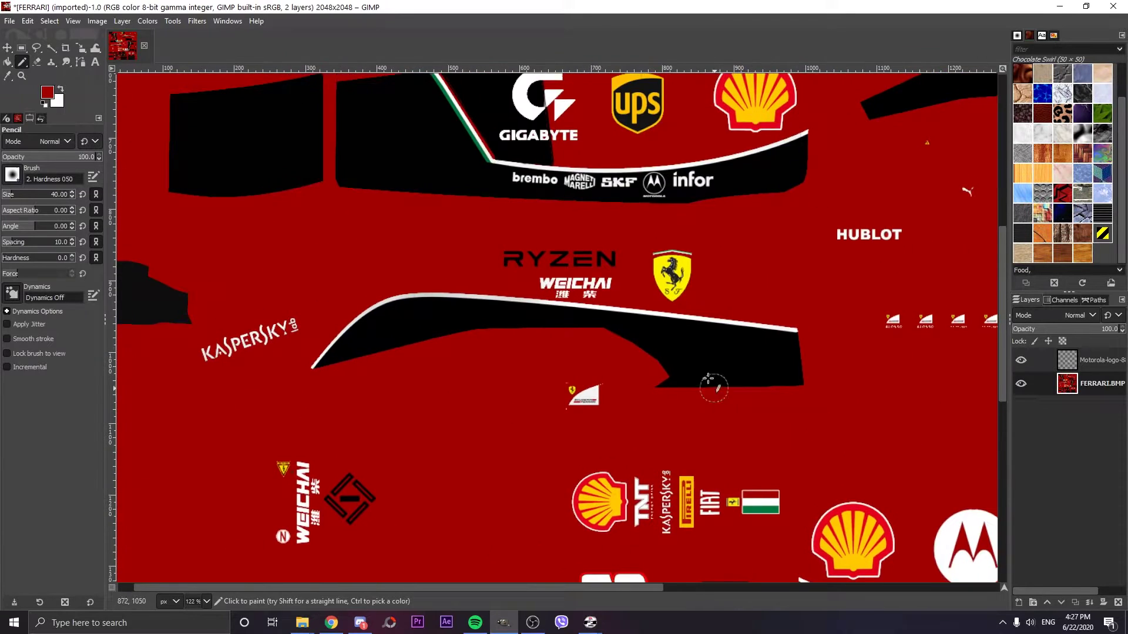
pyautogui.scroll(3, 713, 388)
pyautogui.scroll(2, 644, 245)
pyautogui.scroll(-4, 679, 333)
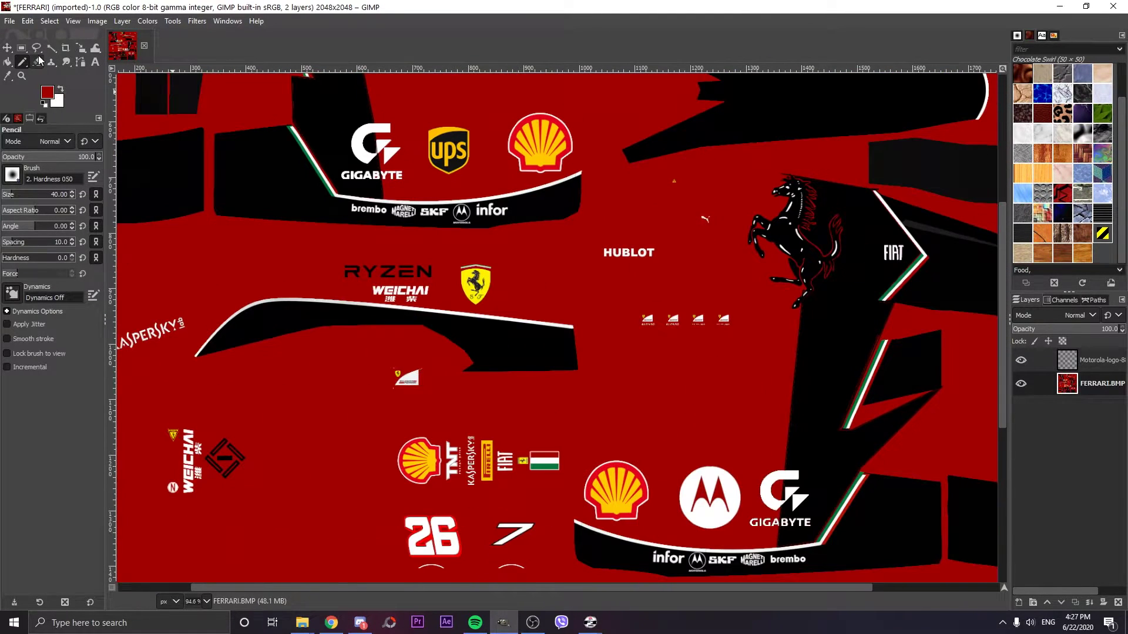
pyautogui.click(7, 49)
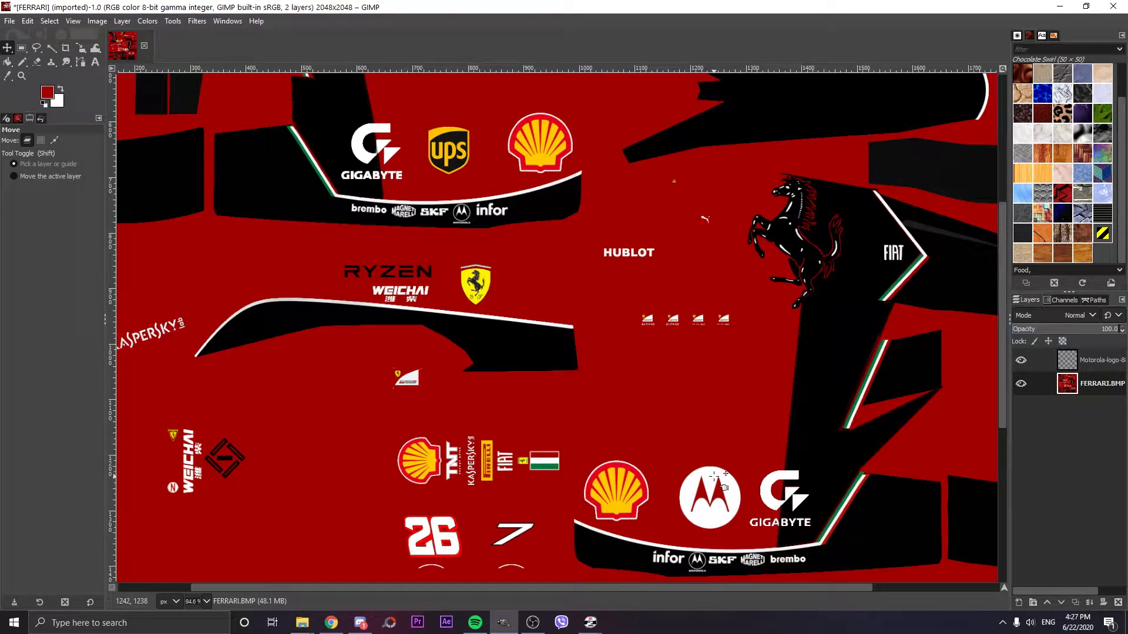
pyautogui.click(1097, 354)
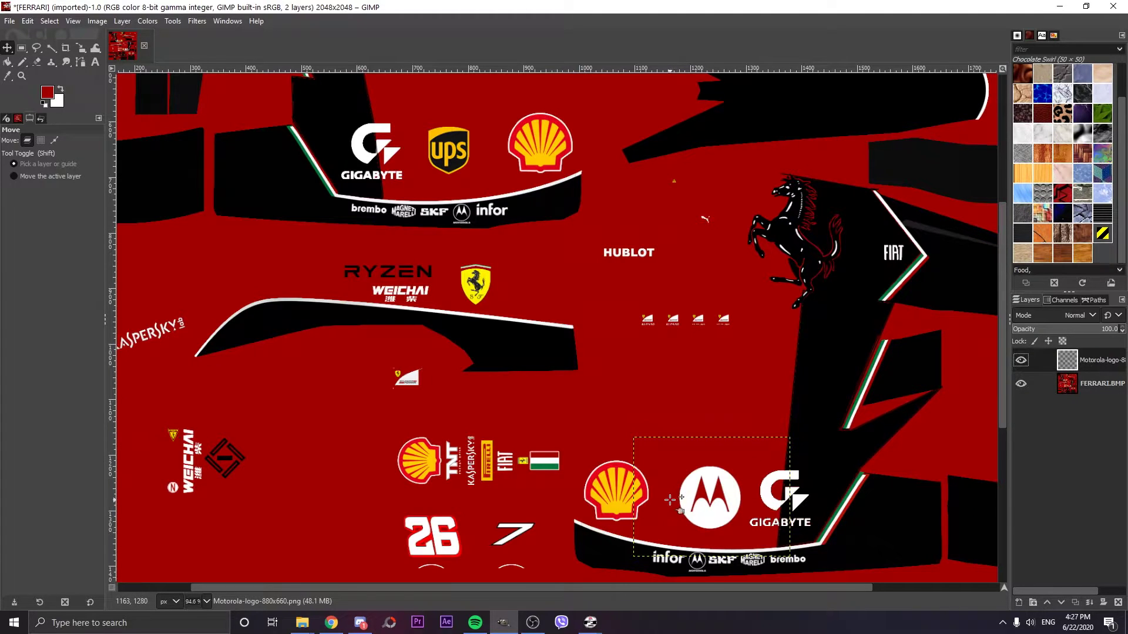
pyautogui.hotkey('ctrl', 'c')
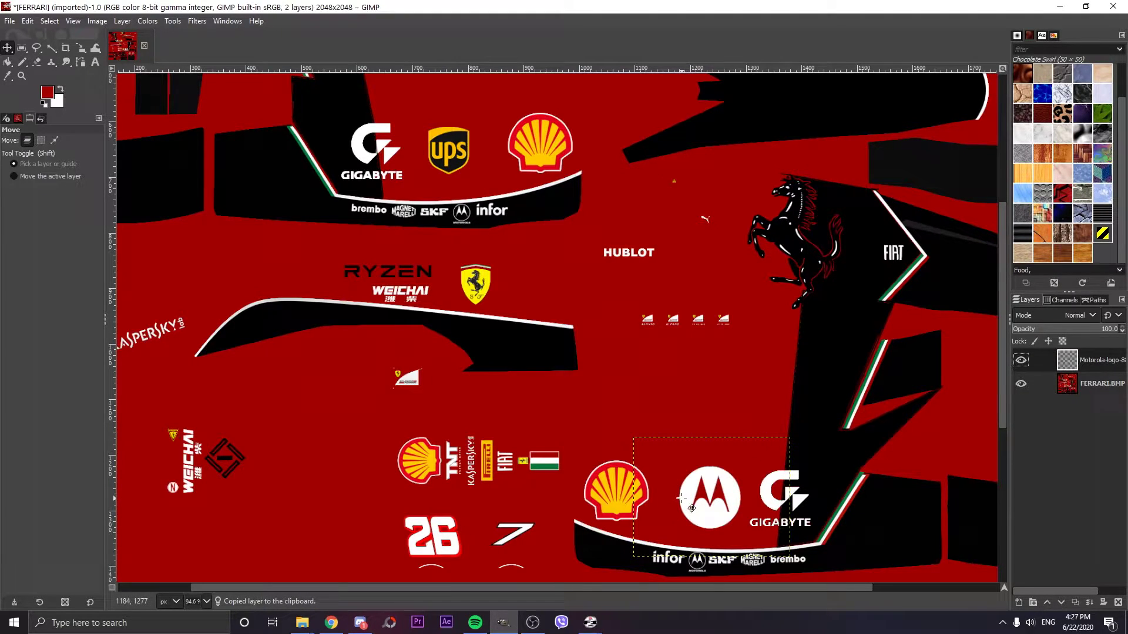
pyautogui.hotkey('ctrl', 'v')
pyautogui.moveTo(682, 498); pyautogui.dragTo(531, 245)
pyautogui.keyDown('ctrl'); pyautogui.scroll(3, 443, 148); pyautogui.keyUp('ctrl')
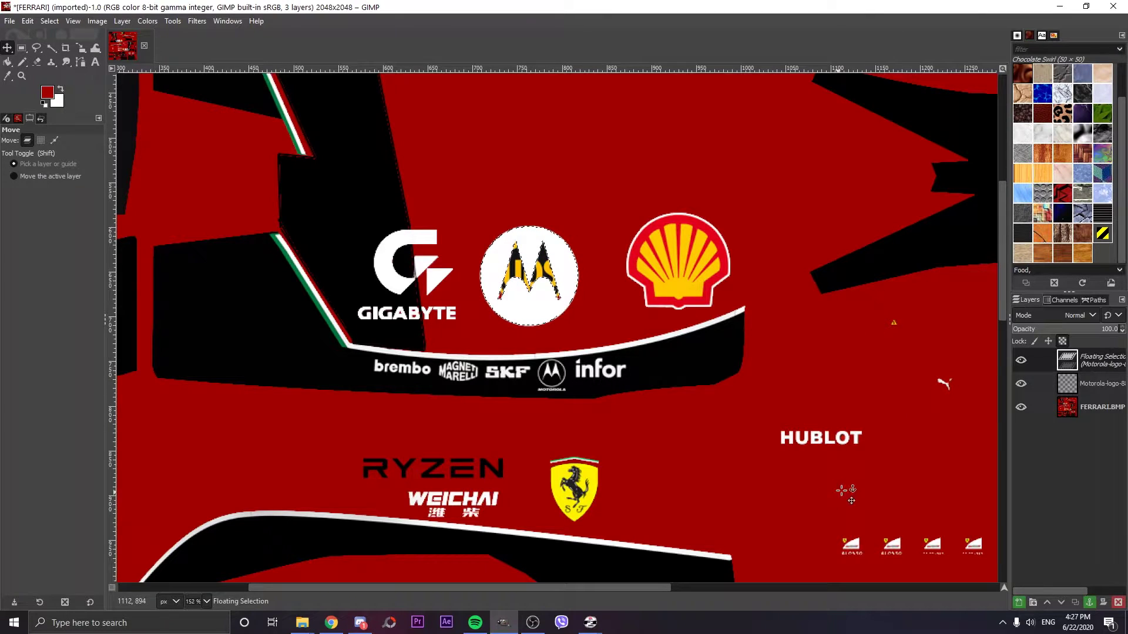
pyautogui.click(627, 386)
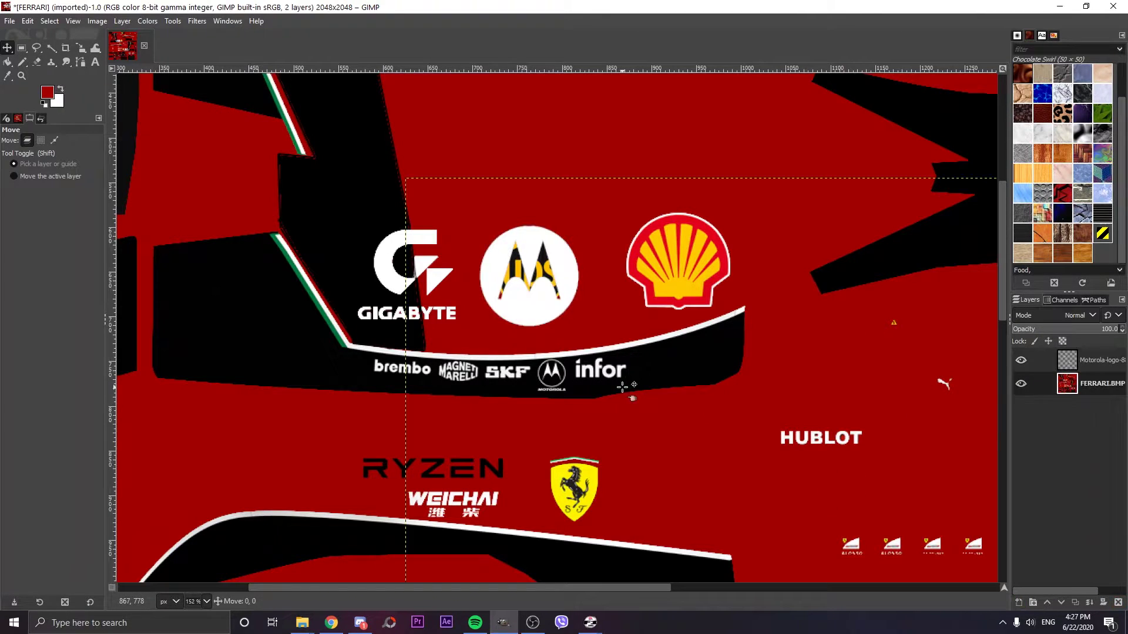
# Step: Pencil red over the yellow showing through the upper Motorola M on the FERRARI.BMP layer
pyautogui.click(1090, 386)
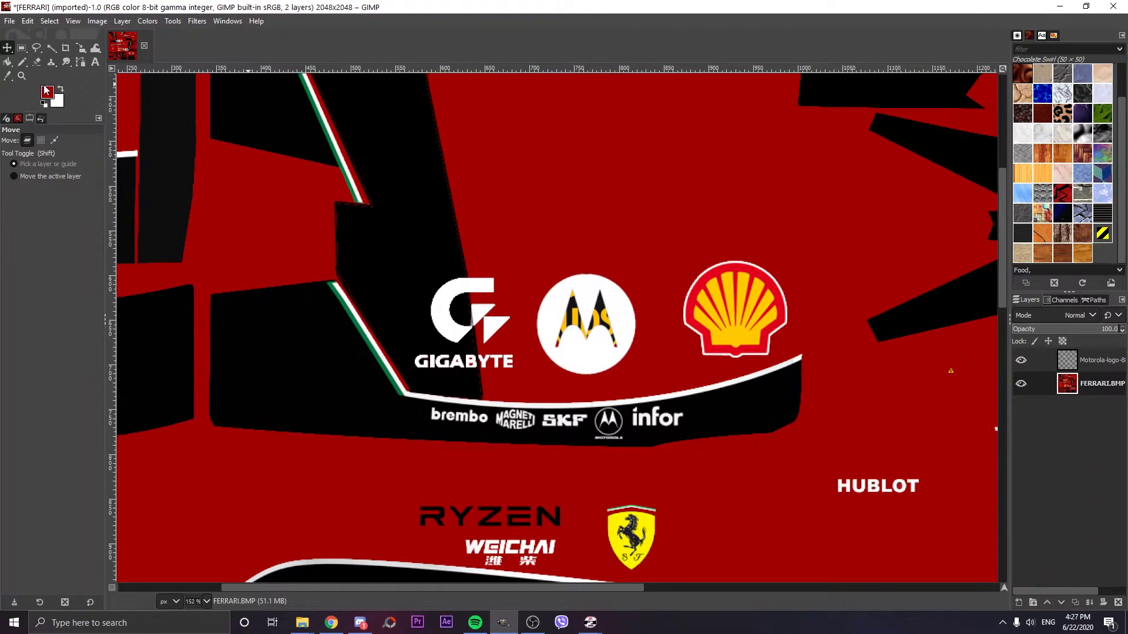
pyautogui.click(22, 61)
pyautogui.moveTo(573, 291)
pyautogui.mouseDown()
pyautogui.moveTo(576, 323)
pyautogui.moveTo(599, 316)
pyautogui.moveTo(581, 323)
pyautogui.moveTo(599, 336)
pyautogui.moveTo(596, 321)
pyautogui.moveTo(567, 327)
pyautogui.moveTo(591, 324)
pyautogui.mouseUp()
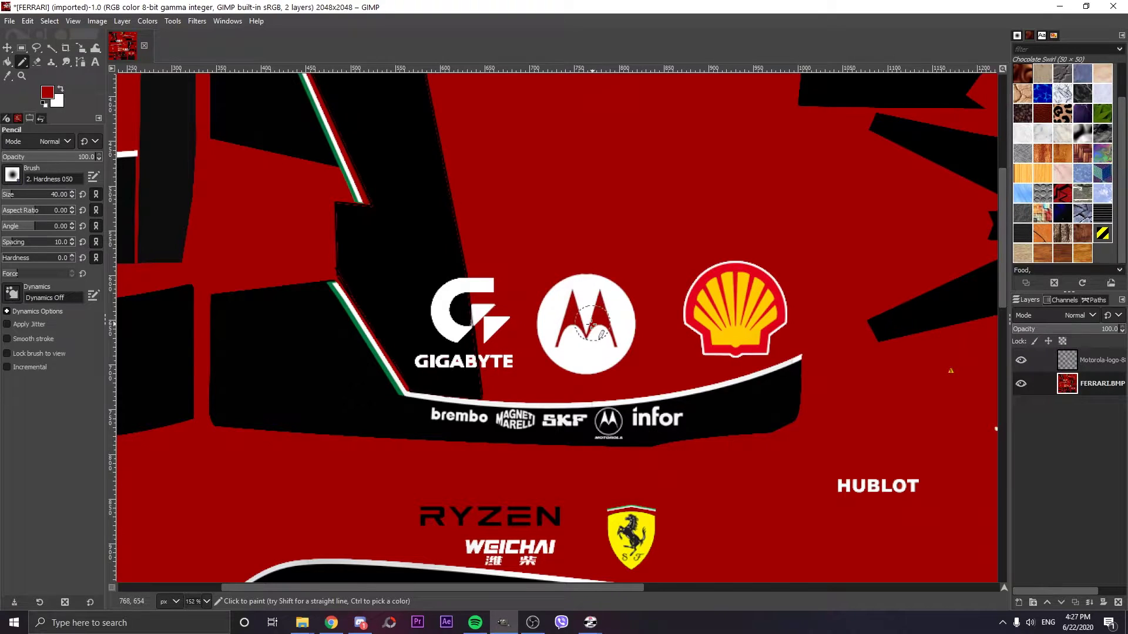
pyautogui.keyDown('ctrl'); pyautogui.scroll(-5, 584, 228); pyautogui.keyUp('ctrl')
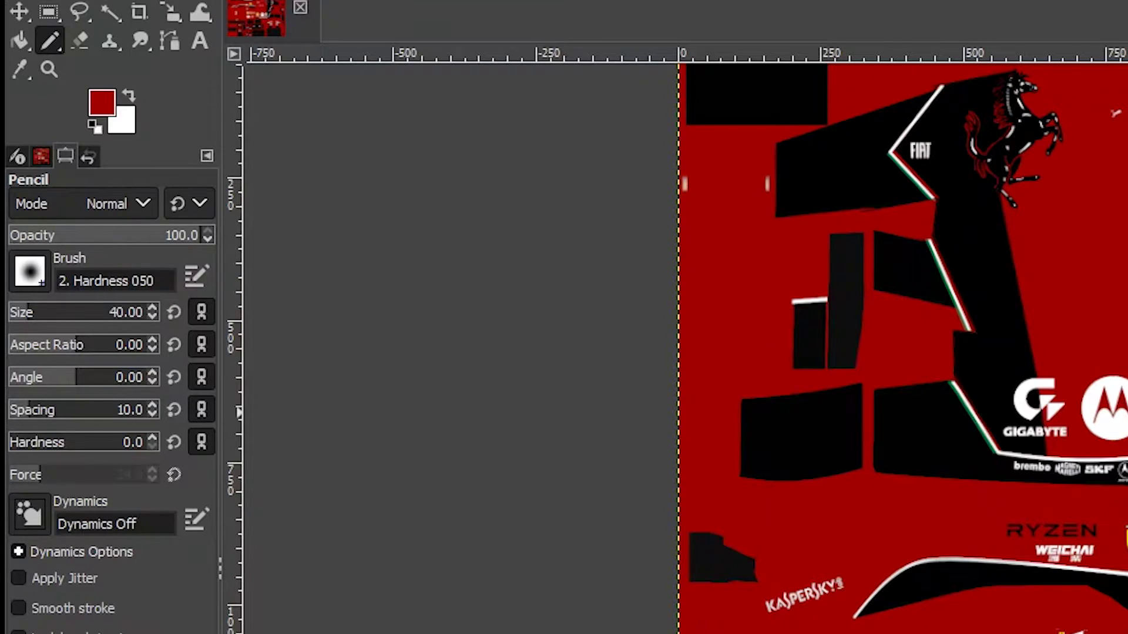
# Step: Select Bucket Fill and set the foreground colour to pure blue 0000ff
pyautogui.scroll(3, 905, 346)
pyautogui.scroll(-2, 905, 346)
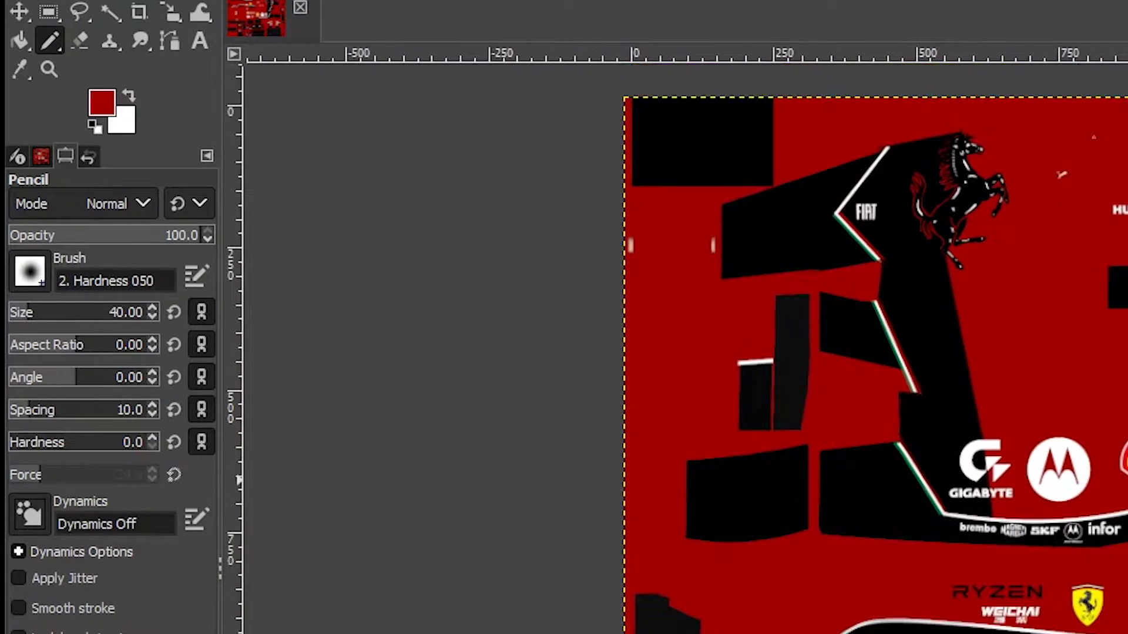
pyautogui.scroll(-5, 904, 346)
pyautogui.hscroll(-4, 905, 347)
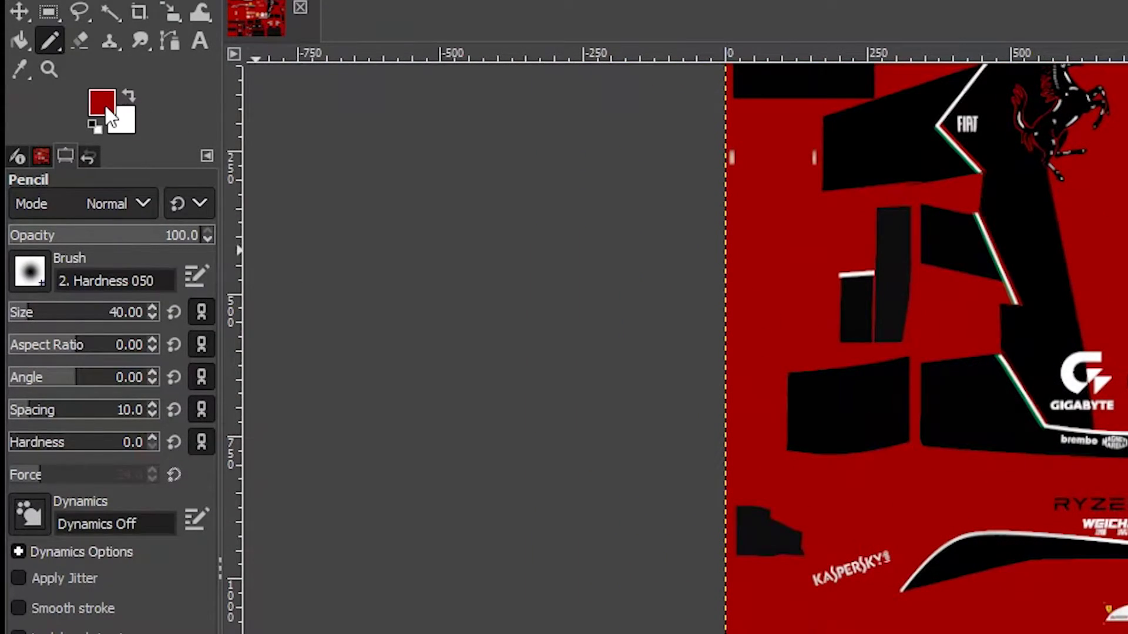
pyautogui.click(19, 42)
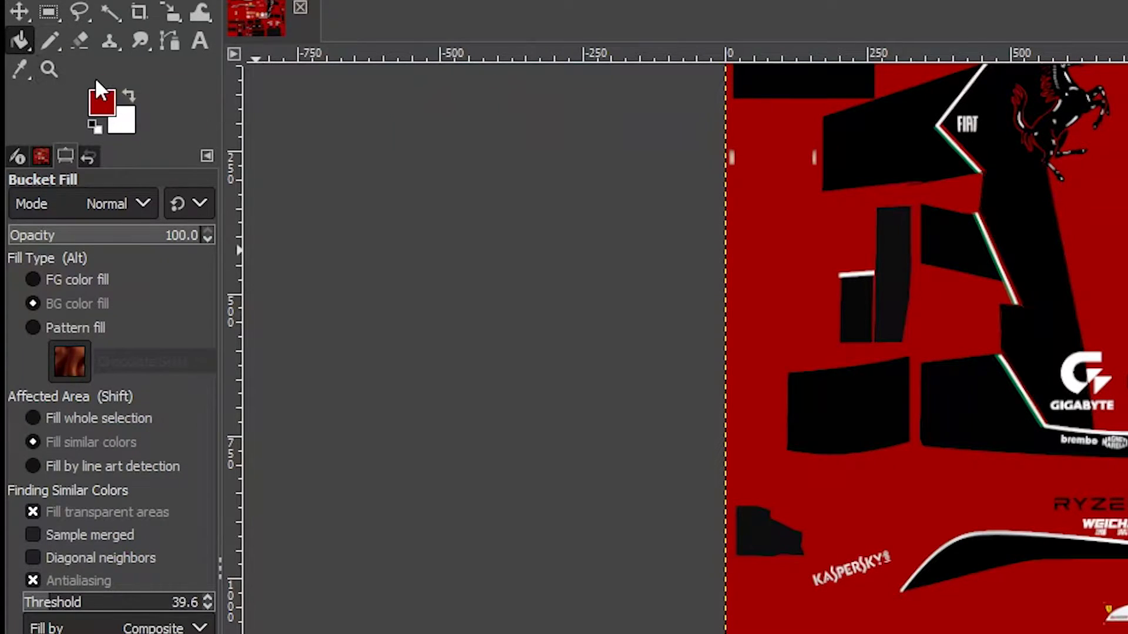
pyautogui.click(113, 116)
pyautogui.click(325, 127)
pyautogui.moveTo(368, 151); pyautogui.dragTo(368, 138)
pyautogui.moveTo(311, 112); pyautogui.dragTo(347, 61)
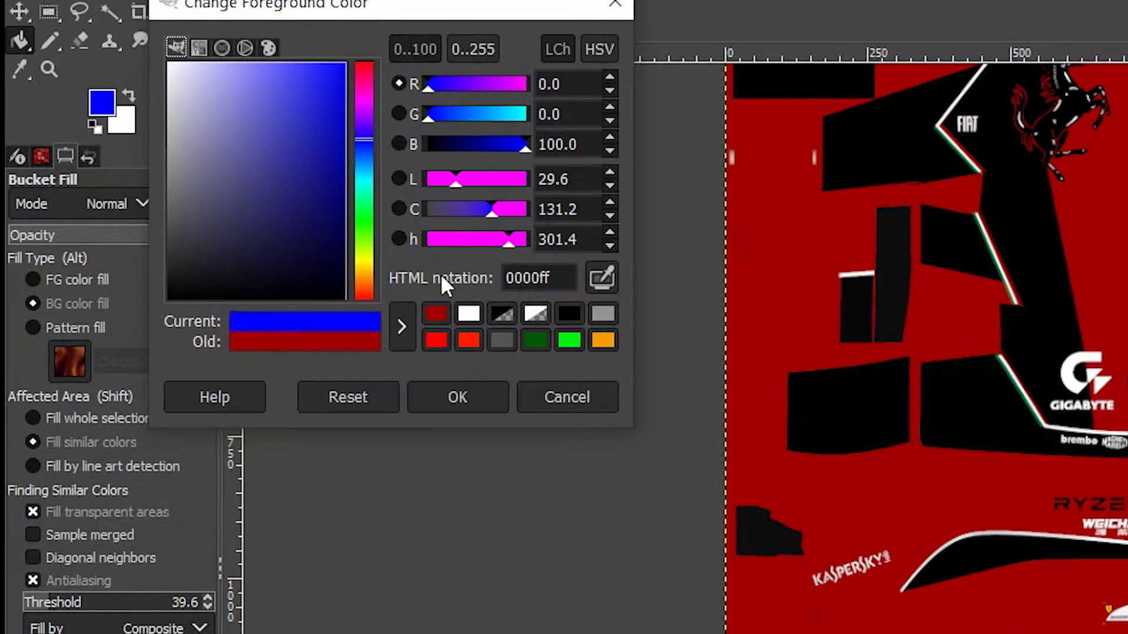
pyautogui.click(470, 390)
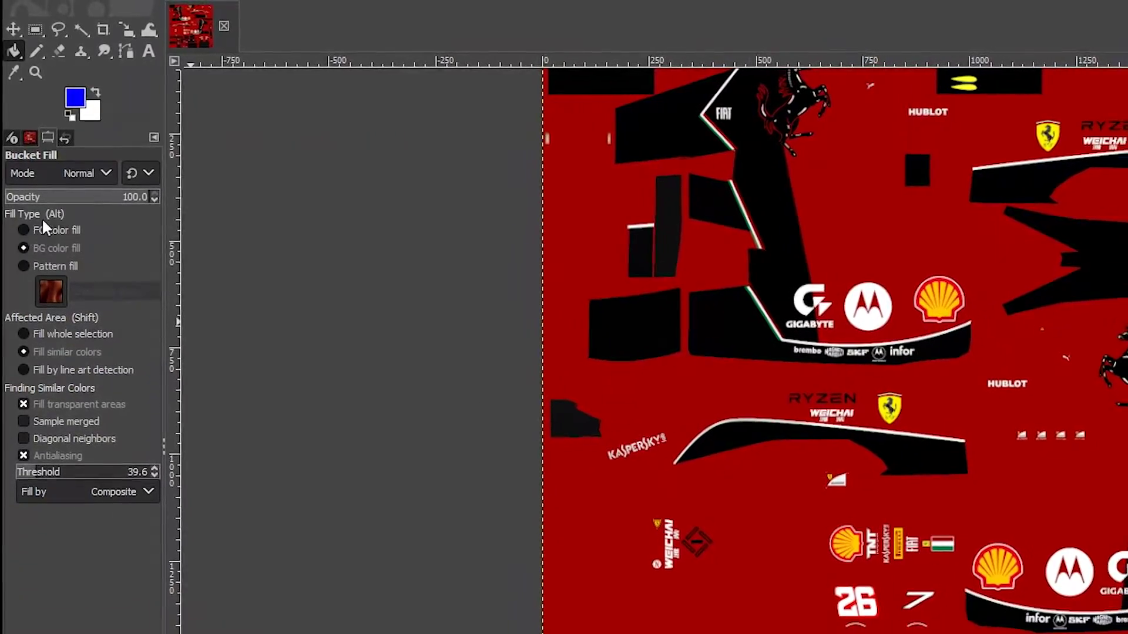
# Step: Set the bucket fill to FG color fill with a threshold of 70.6
pyautogui.click(54, 242)
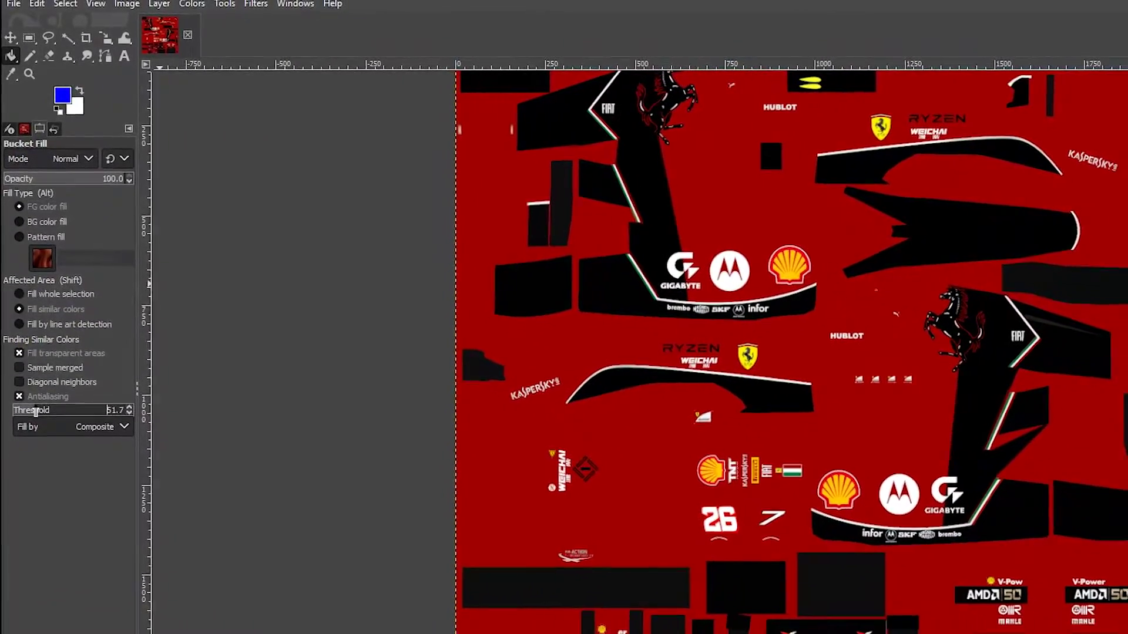
pyautogui.click(46, 441)
pyautogui.moveTo(37, 380); pyautogui.dragTo(44, 381)
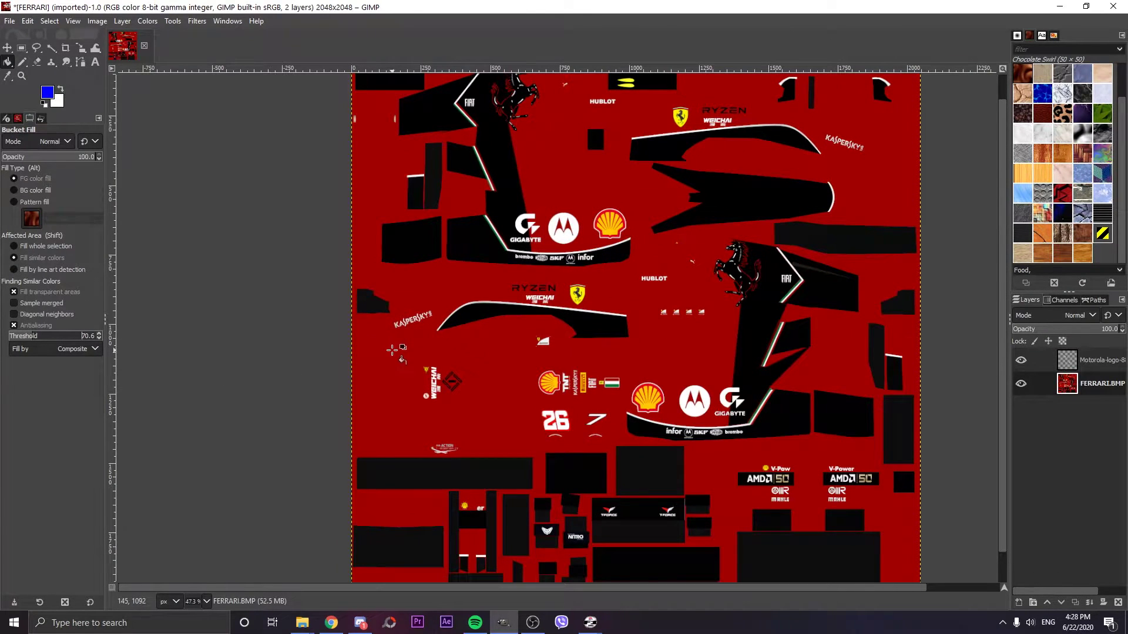
pyautogui.click(392, 350)
pyautogui.scroll(-3, 529, 329)
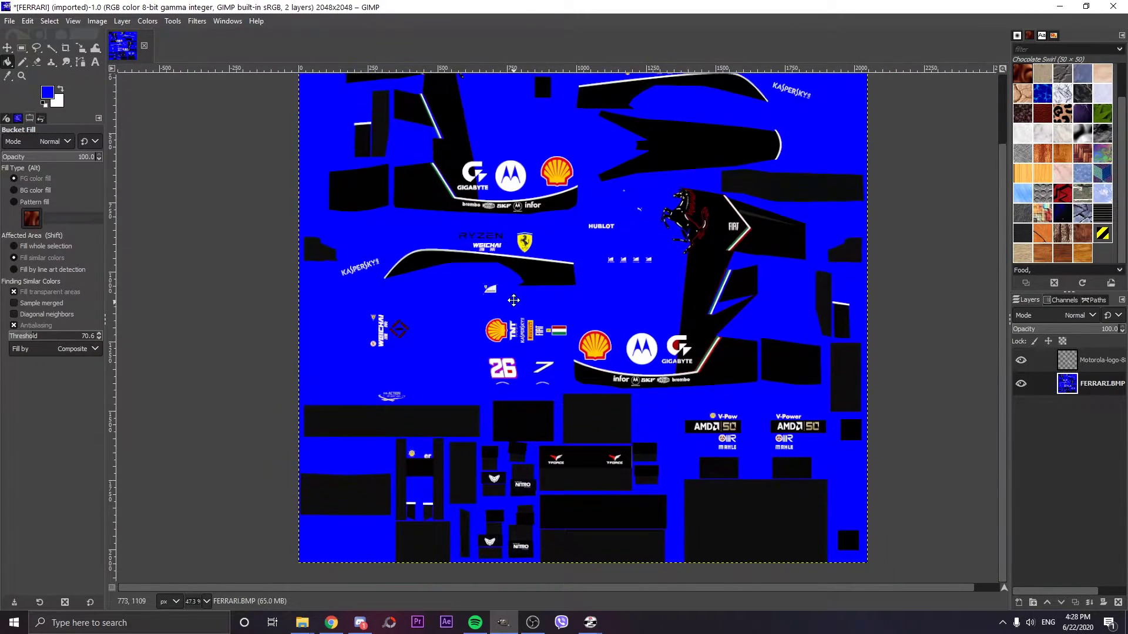
pyautogui.scroll(3, 615, 311)
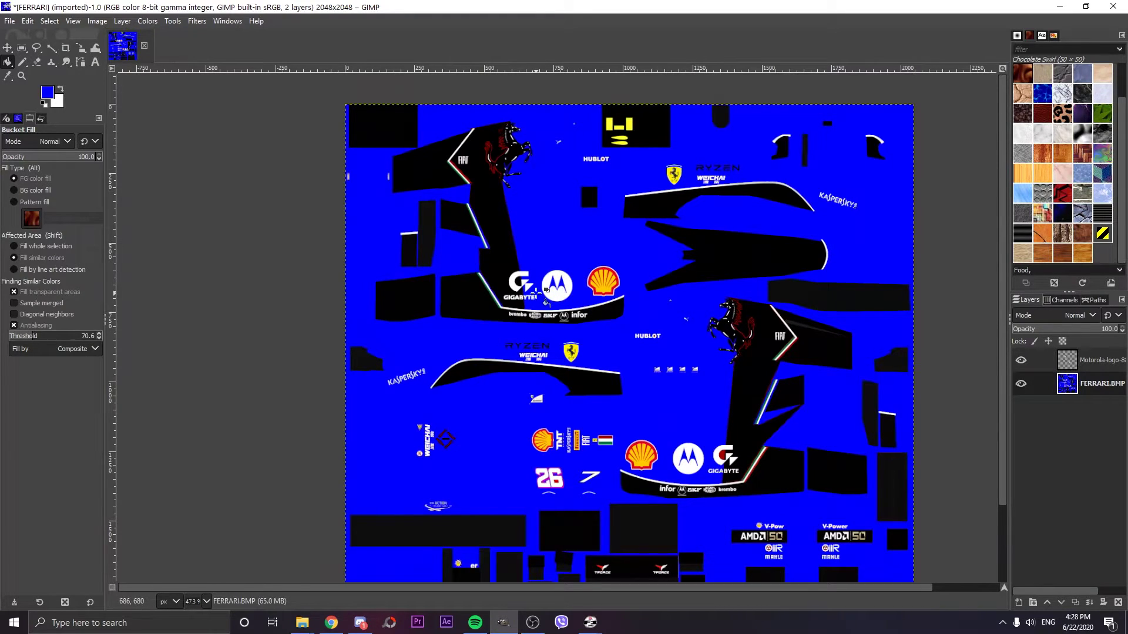
pyautogui.click(27, 21)
pyautogui.click(34, 33)
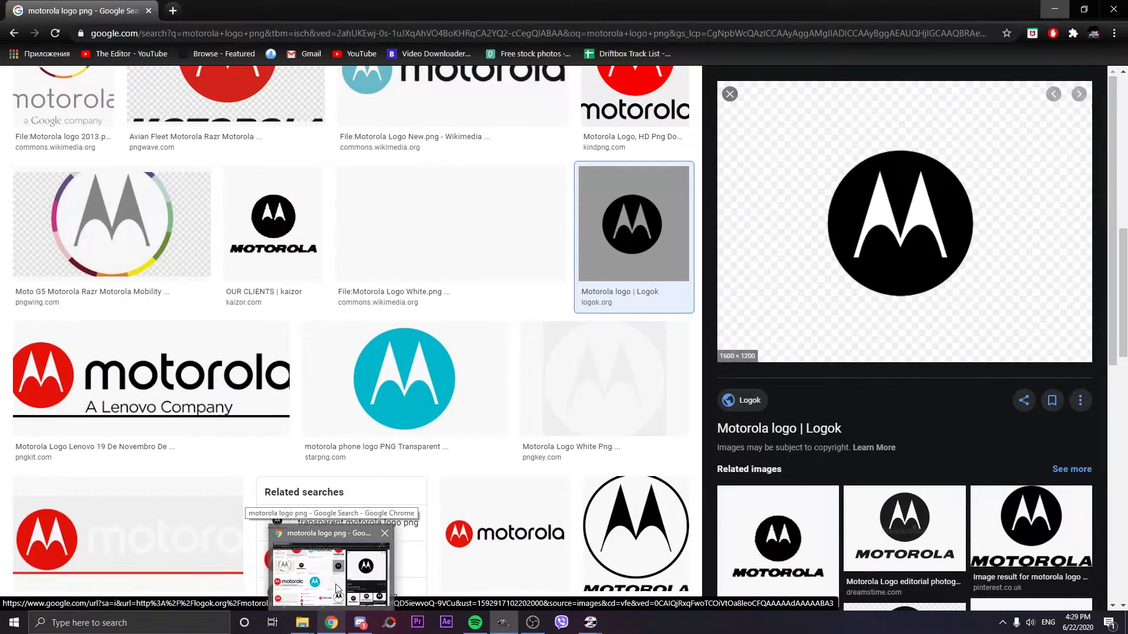
# Step: Search Google Images for 'abstract light png' and pick the hiclipart rainbow light-wave image
pyautogui.moveTo(1124, 242); pyautogui.dragTo(1124, 190)
pyautogui.scroll(7, 1124, 189)
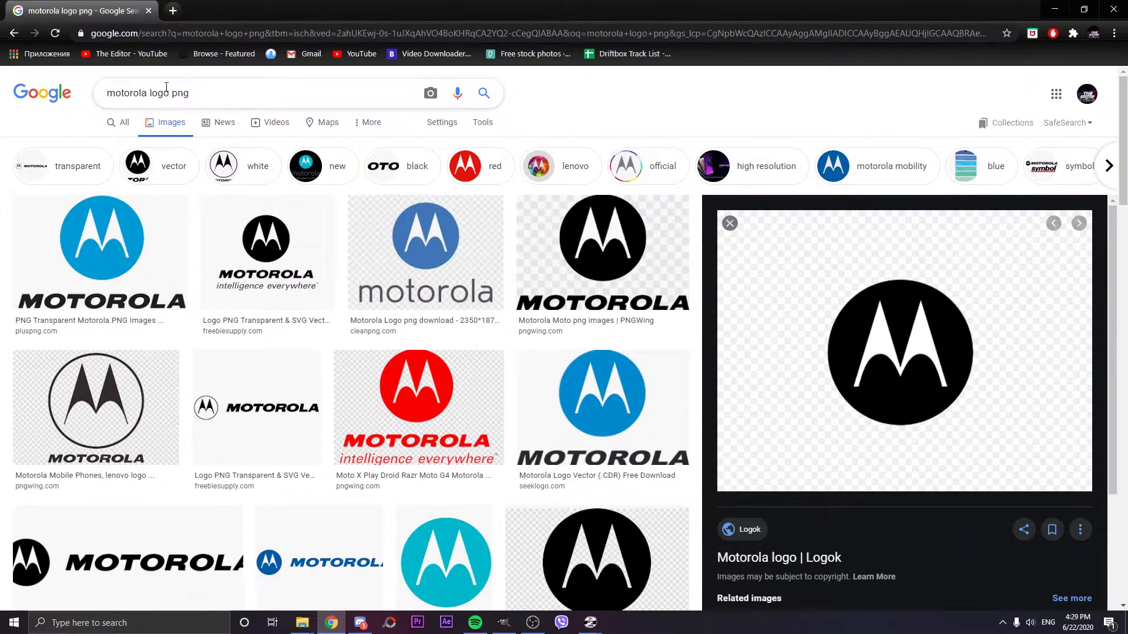
pyautogui.tripleClick(166, 93)
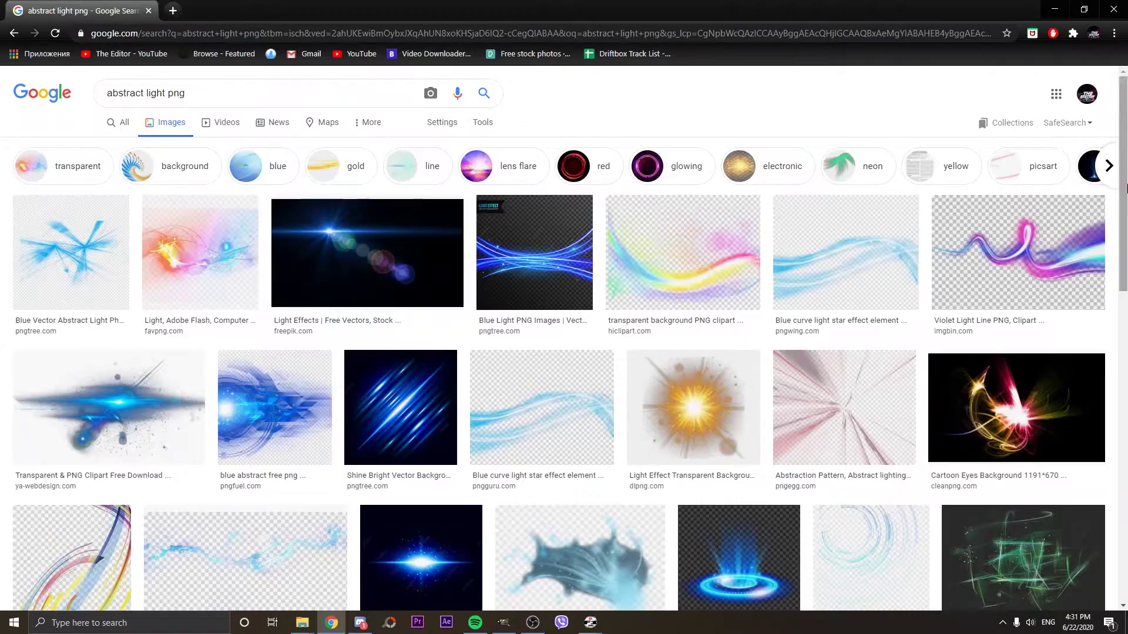
pyautogui.moveTo(1123, 189)
pyautogui.mouseDown()
pyautogui.moveTo(1123, 299)
pyautogui.moveTo(1123, 186)
pyautogui.mouseUp()
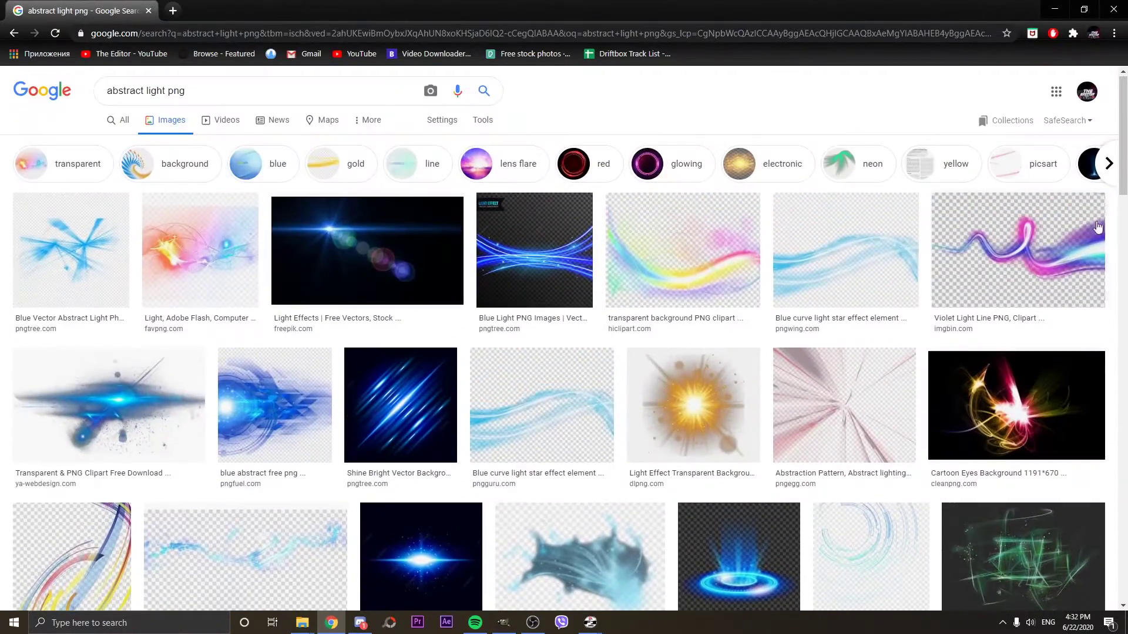
pyautogui.click(1019, 250)
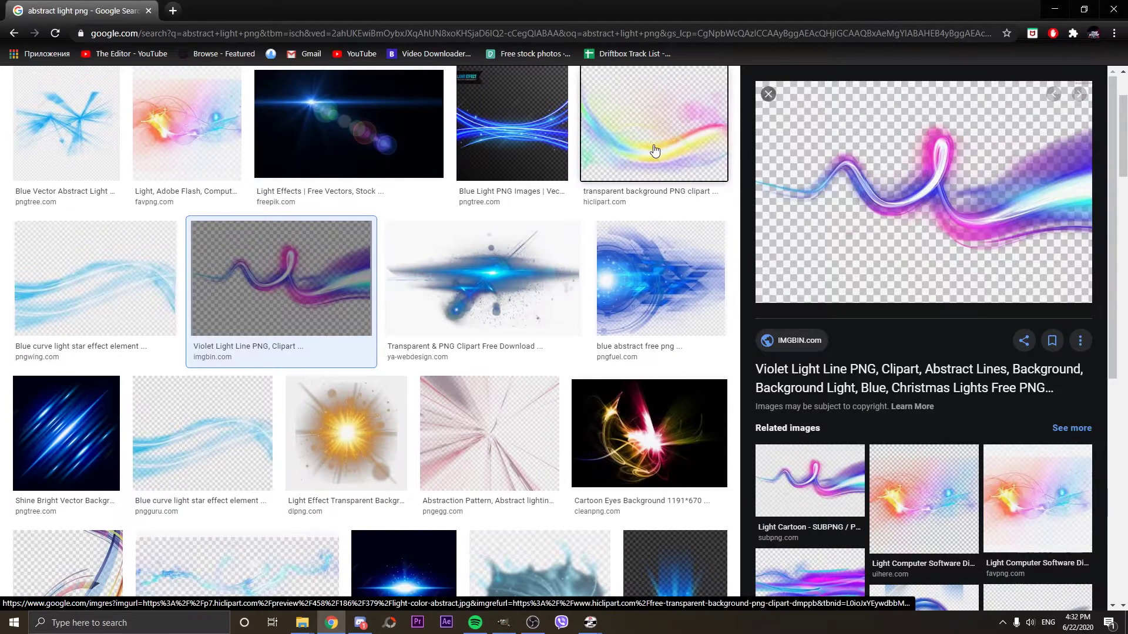
pyautogui.click(665, 171)
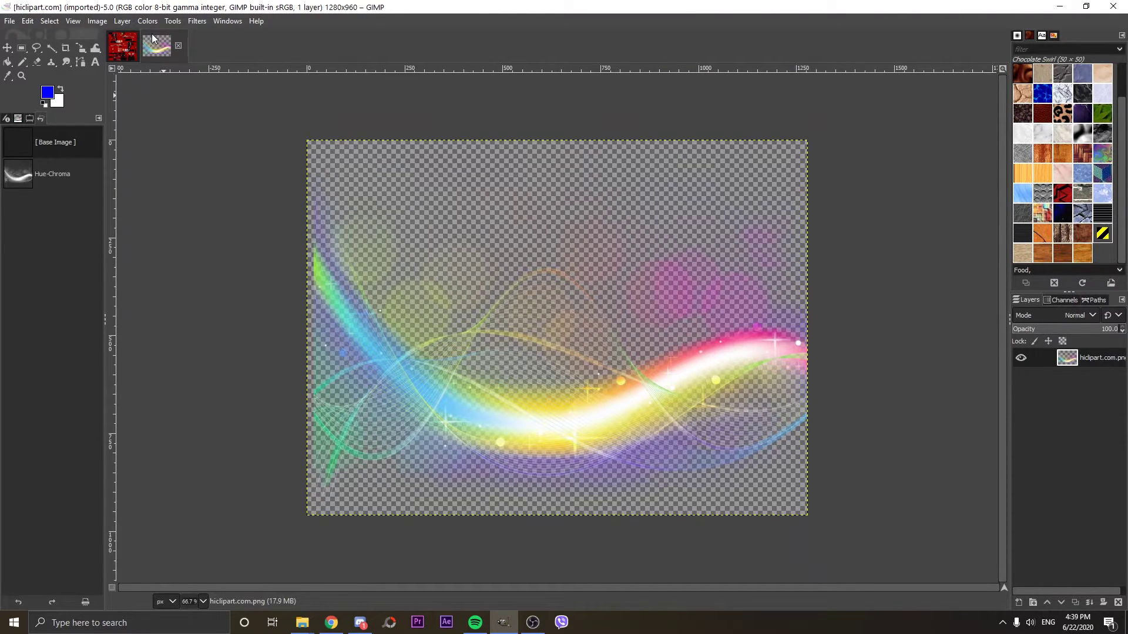
# Step: In Colors > Colorize, set the tint colour to a bright pure red
pyautogui.click(179, 20)
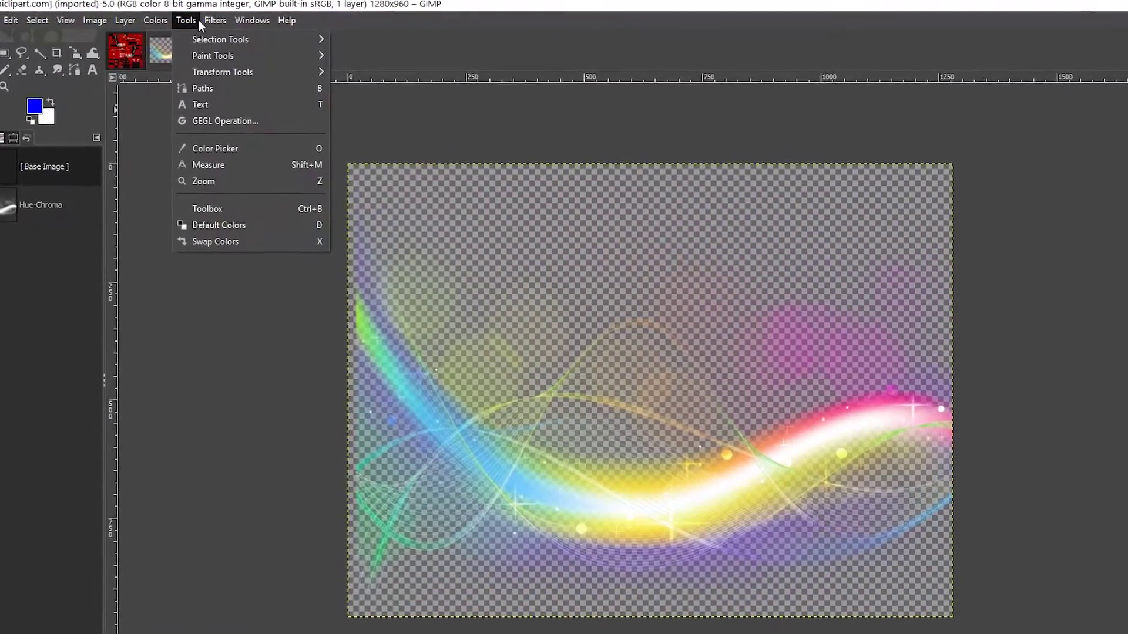
pyautogui.moveTo(155, 20)
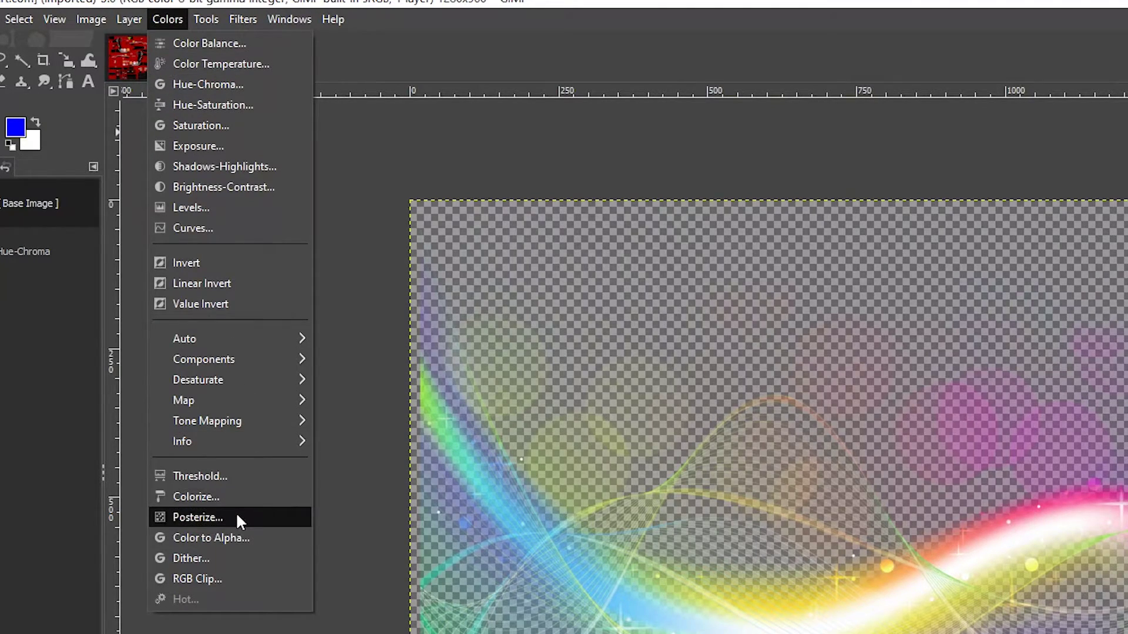
pyautogui.click(235, 497)
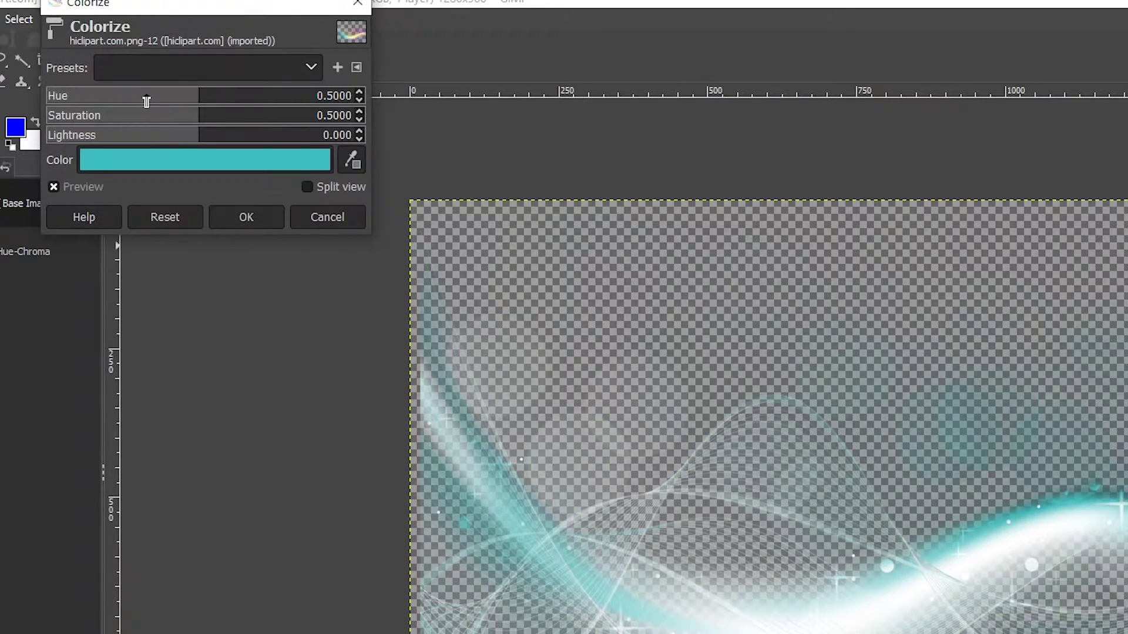
pyautogui.click(167, 162)
pyautogui.click(129, 151)
pyautogui.moveTo(133, 150); pyautogui.dragTo(167, 149)
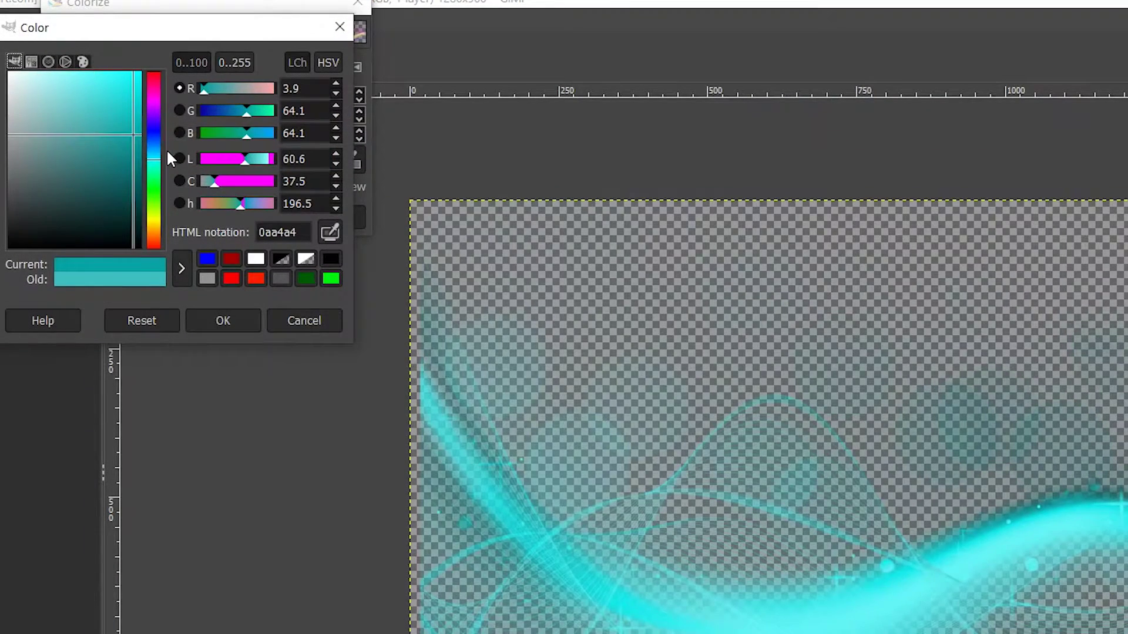
pyautogui.click(154, 122)
pyautogui.click(154, 83)
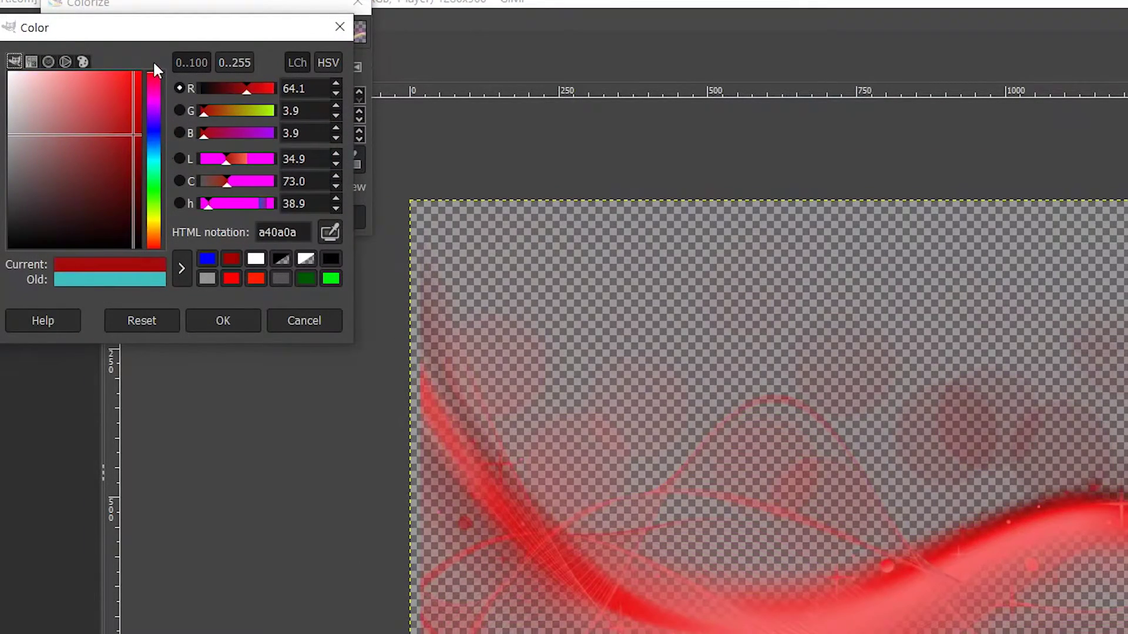
pyautogui.moveTo(140, 72)
pyautogui.mouseDown()
pyautogui.moveTo(146, 65)
pyautogui.moveTo(153, 84)
pyautogui.mouseUp()
pyautogui.click(228, 319)
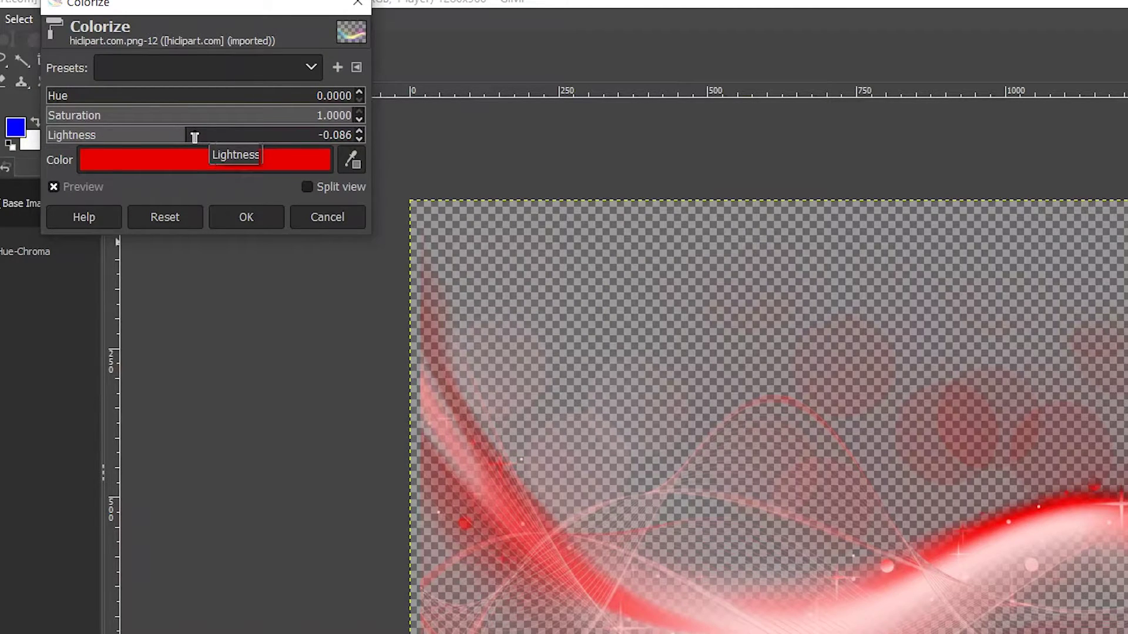
# Step: Lower the lightness to about -0.76, keeping hue 0, and apply the dark red tint
pyautogui.moveTo(195, 136); pyautogui.dragTo(80, 142)
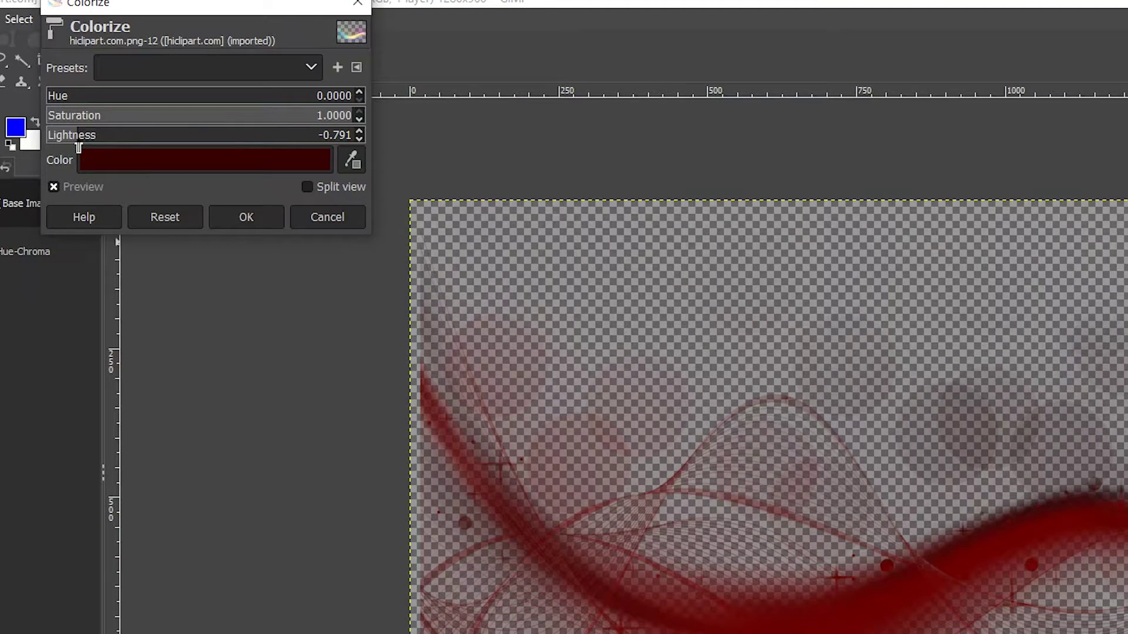
pyautogui.moveTo(85, 98); pyautogui.dragTo(82, 135)
pyautogui.click(256, 222)
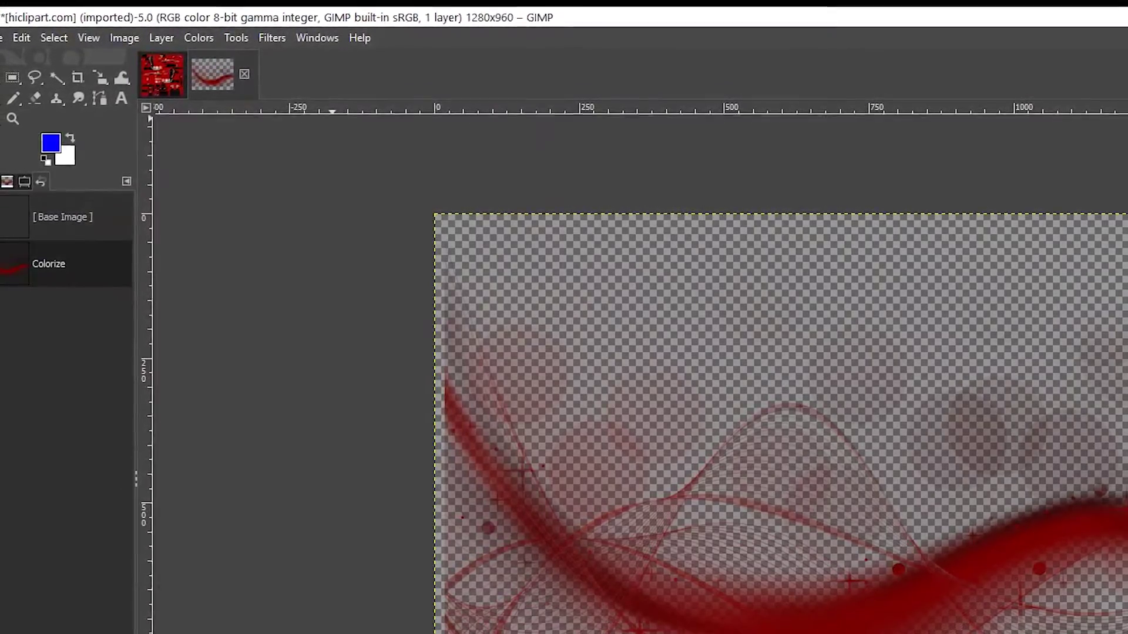
# Step: Export the red swirl, then scale it to 521 × 269 over the upper sidepod logos
pyautogui.click(1, 40)
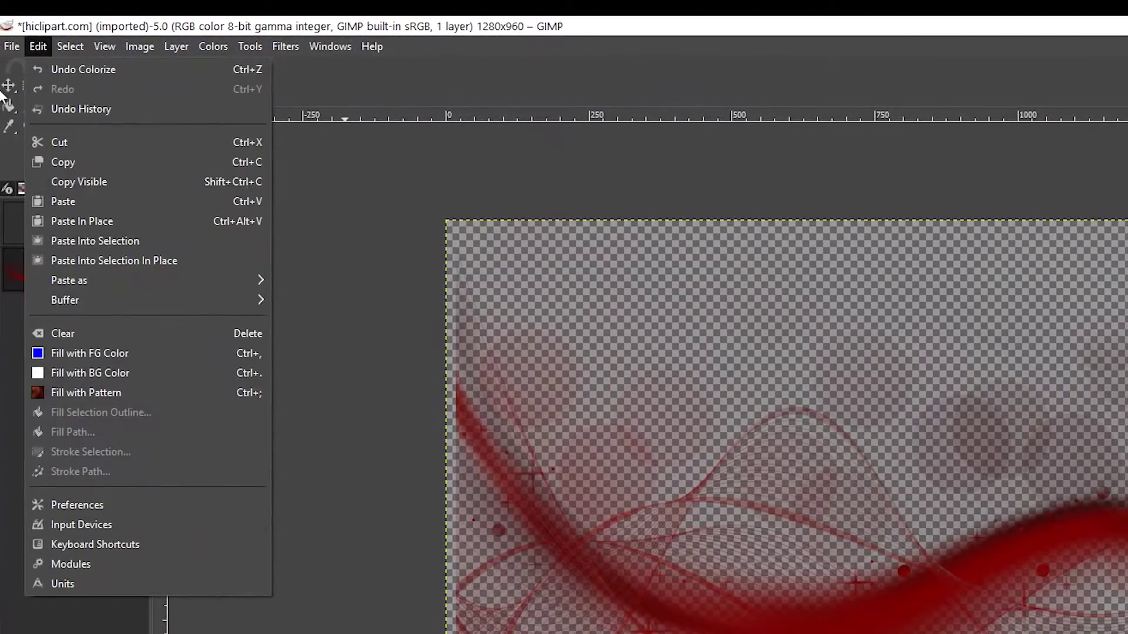
pyautogui.click(87, 305)
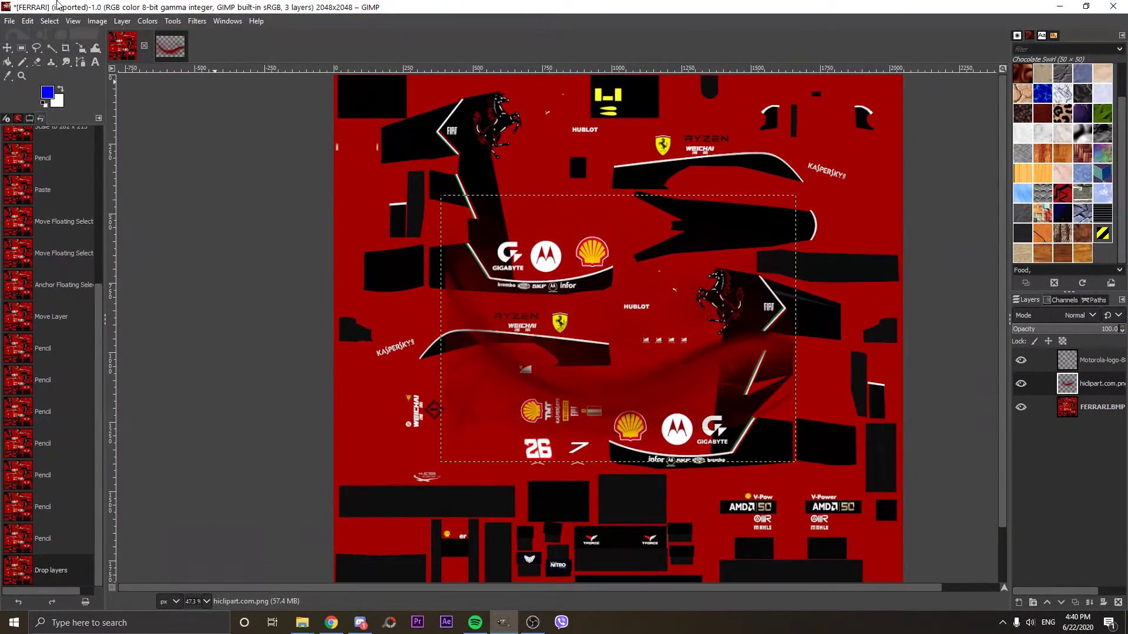
pyautogui.click(81, 48)
pyautogui.click(580, 232)
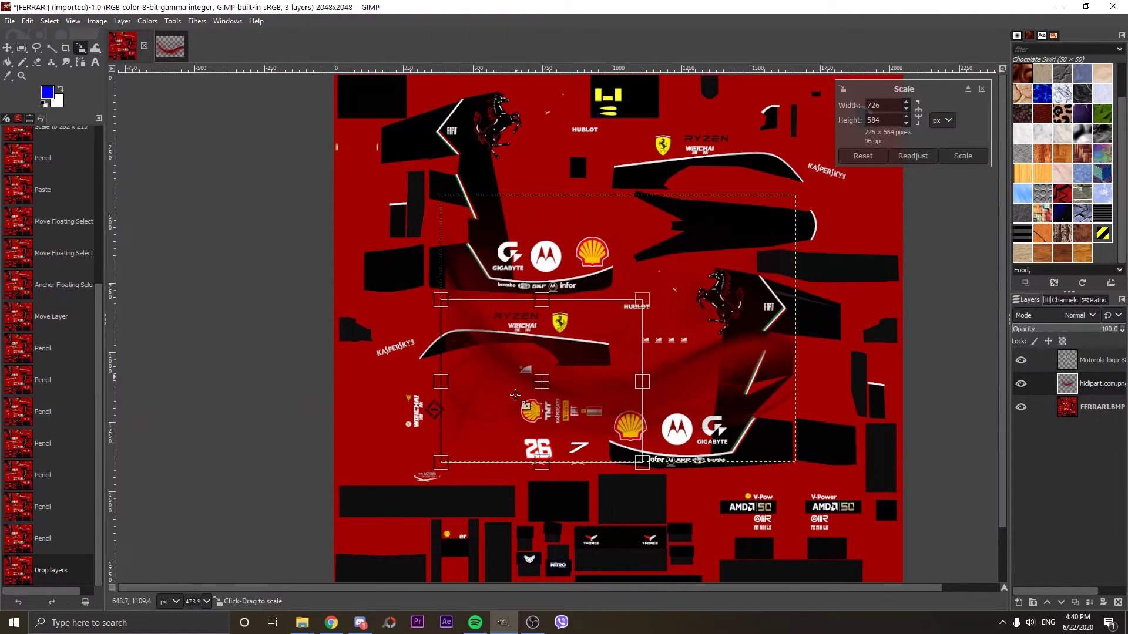
pyautogui.scroll(5, 563, 233)
pyautogui.moveTo(563, 233); pyautogui.dragTo(557, 233)
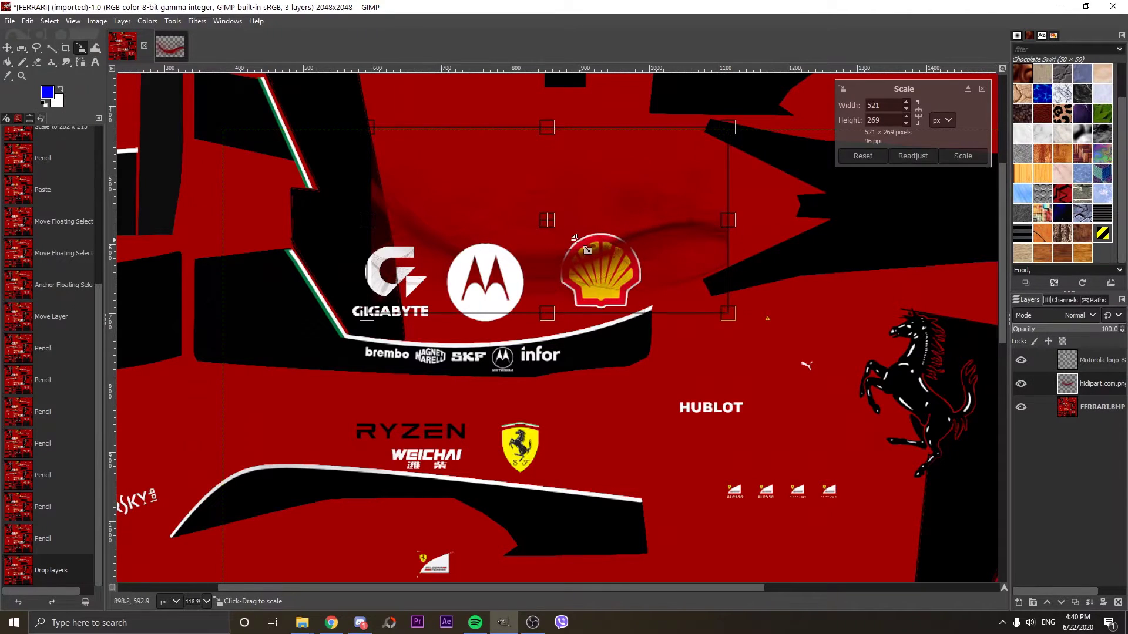
pyautogui.moveTo(543, 222); pyautogui.dragTo(540, 222)
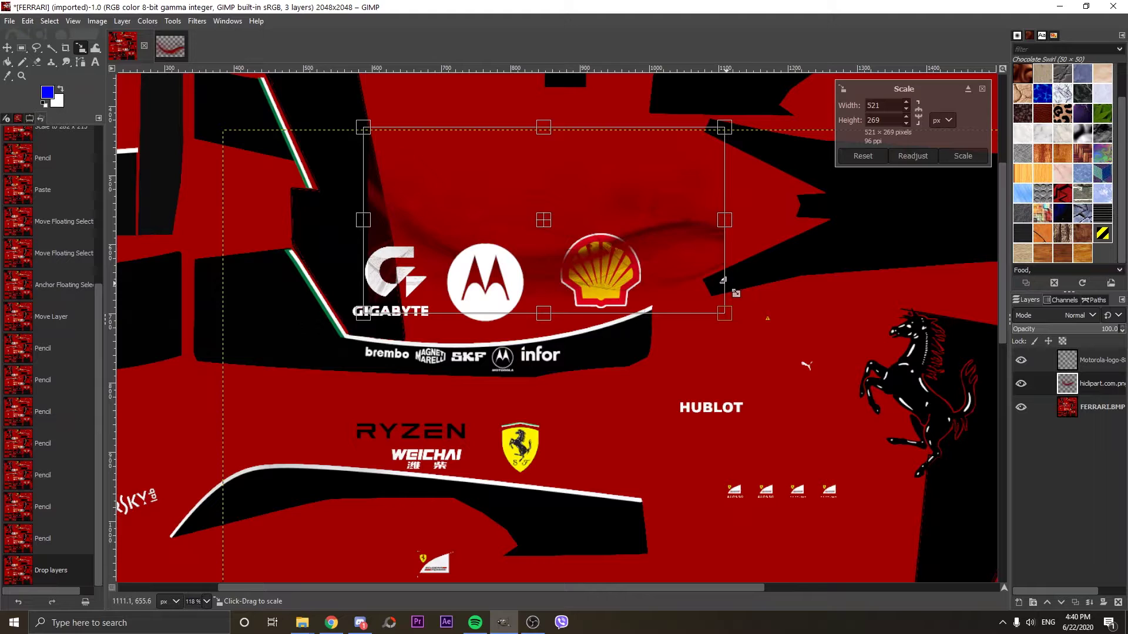
pyautogui.click(972, 156)
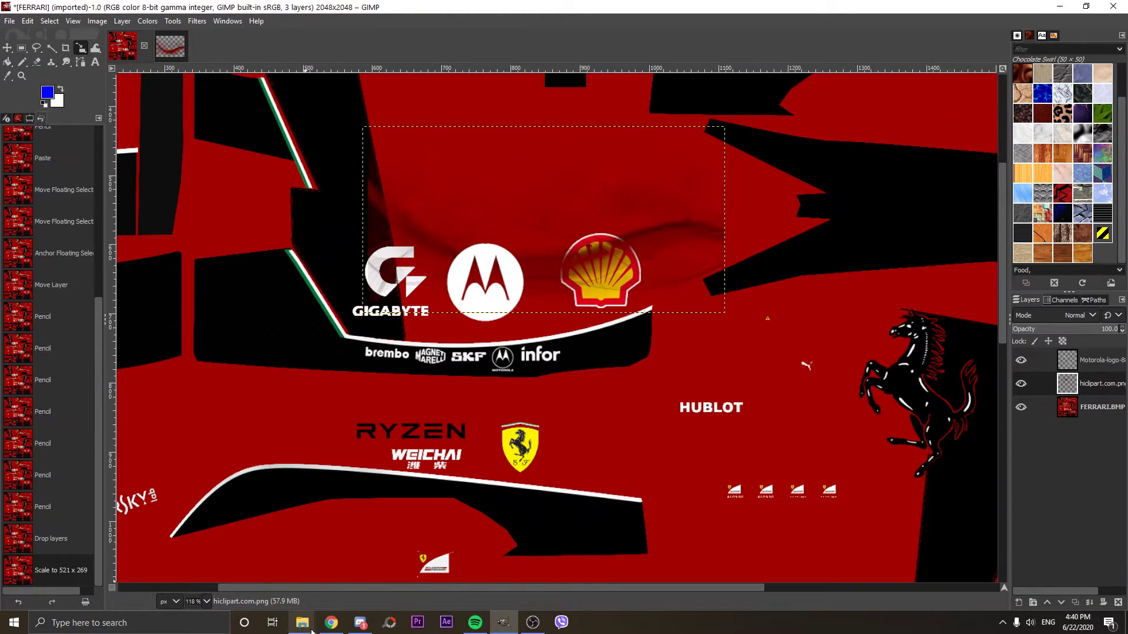
# Step: Pan the view to centre the lower sidepod area
pyautogui.moveTo(302, 623)
pyautogui.moveTo(306, 562)
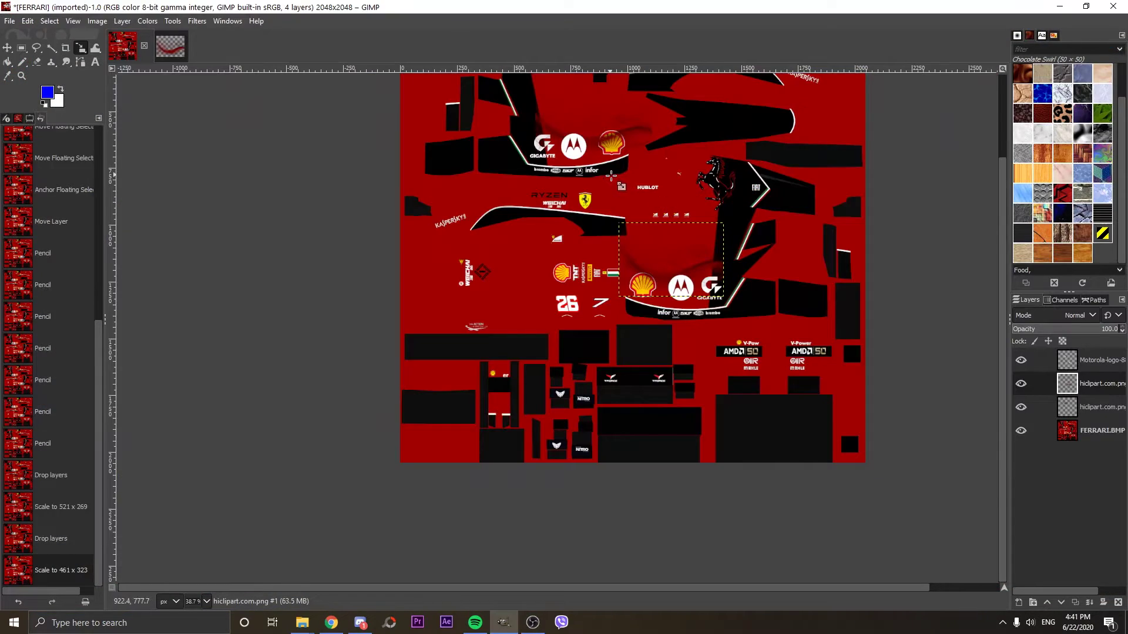
pyautogui.scroll(-2, 610, 226)
pyautogui.moveTo(609, 252); pyautogui.dragTo(533, 269)
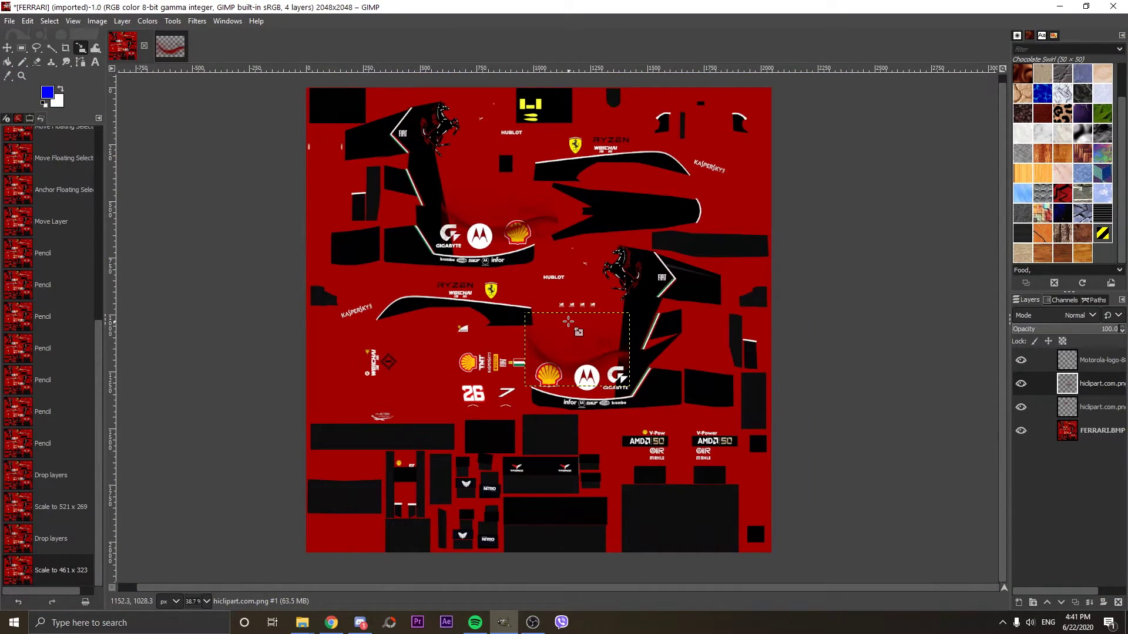
pyautogui.scroll(2, 531, 363)
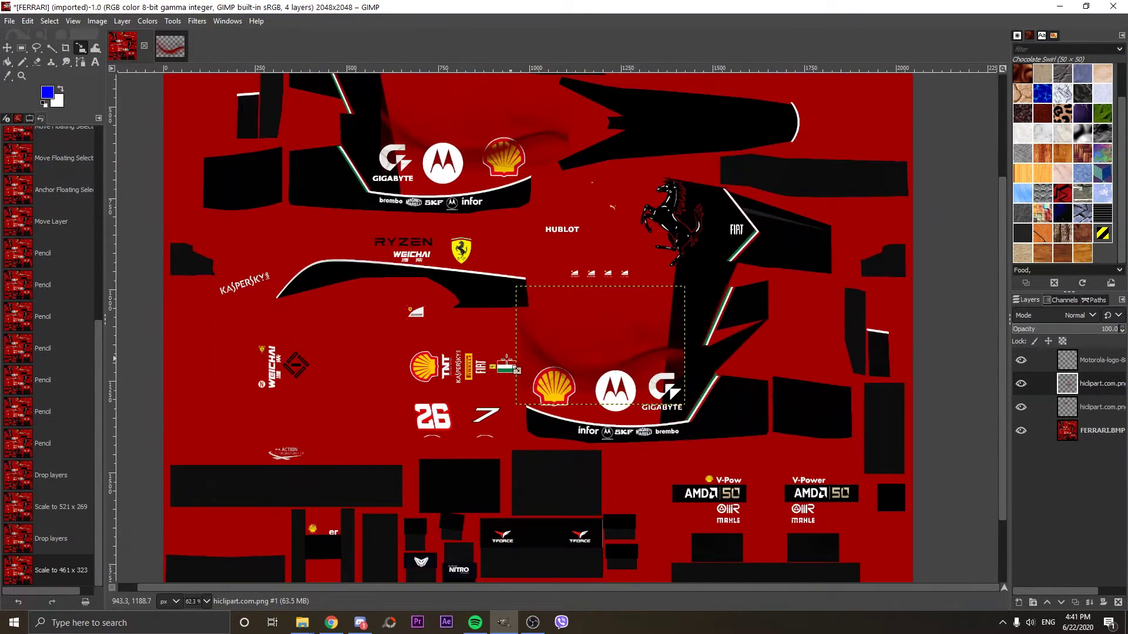
pyautogui.moveTo(509, 351); pyautogui.dragTo(600, 321)
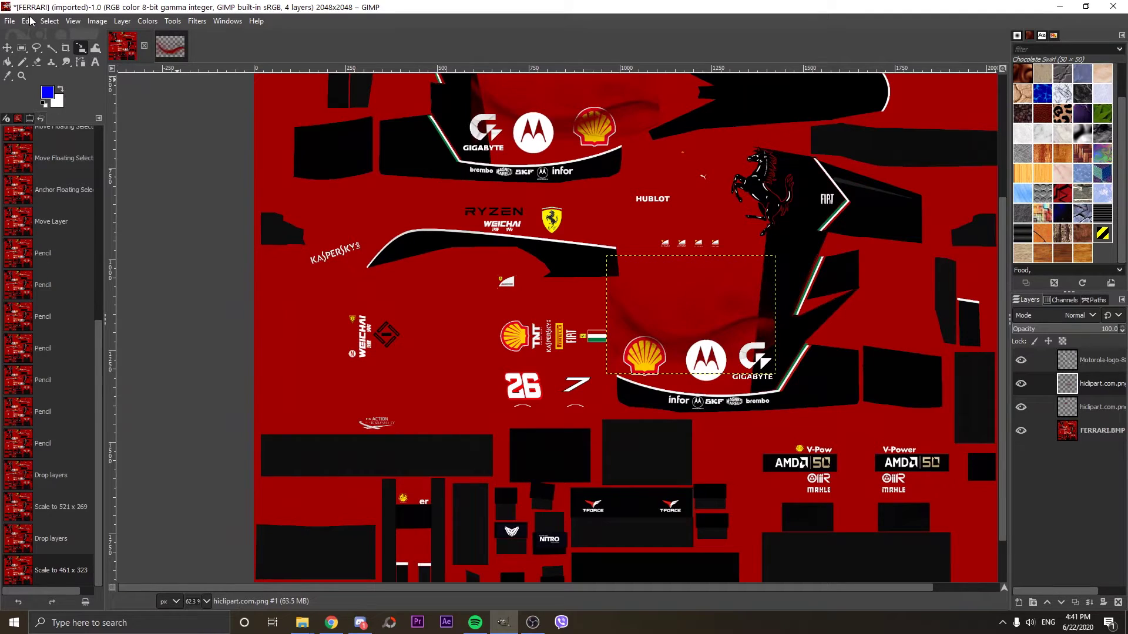
# Step: Use File > Overwrite FERRARI.BMP to save the edited livery over the original
pyautogui.click(10, 21)
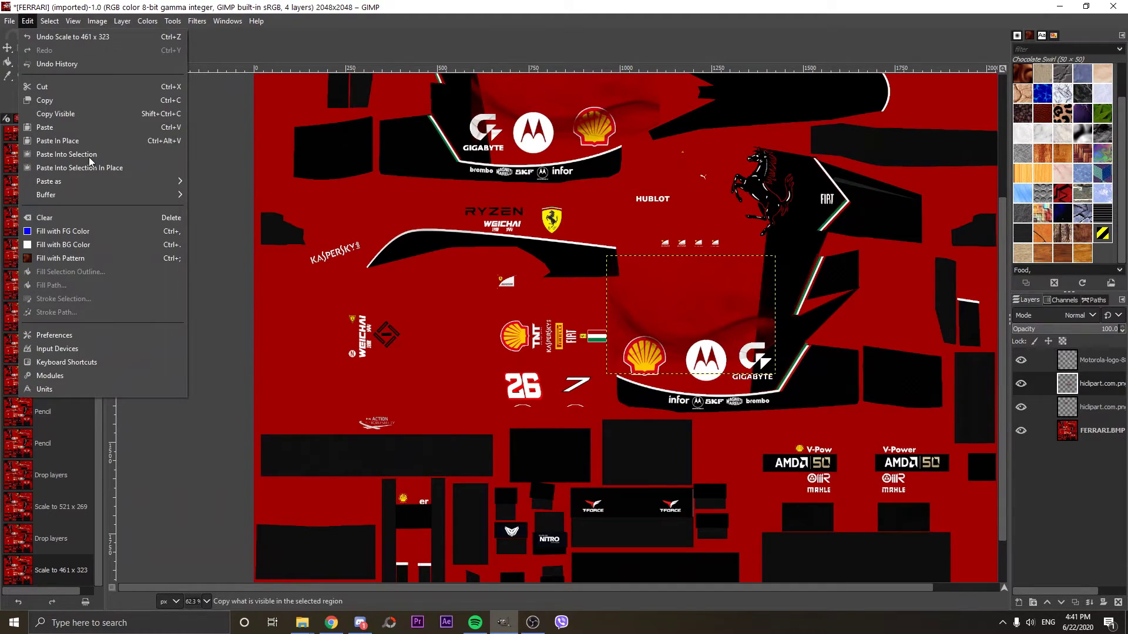
pyautogui.click(27, 21)
pyautogui.click(9, 21)
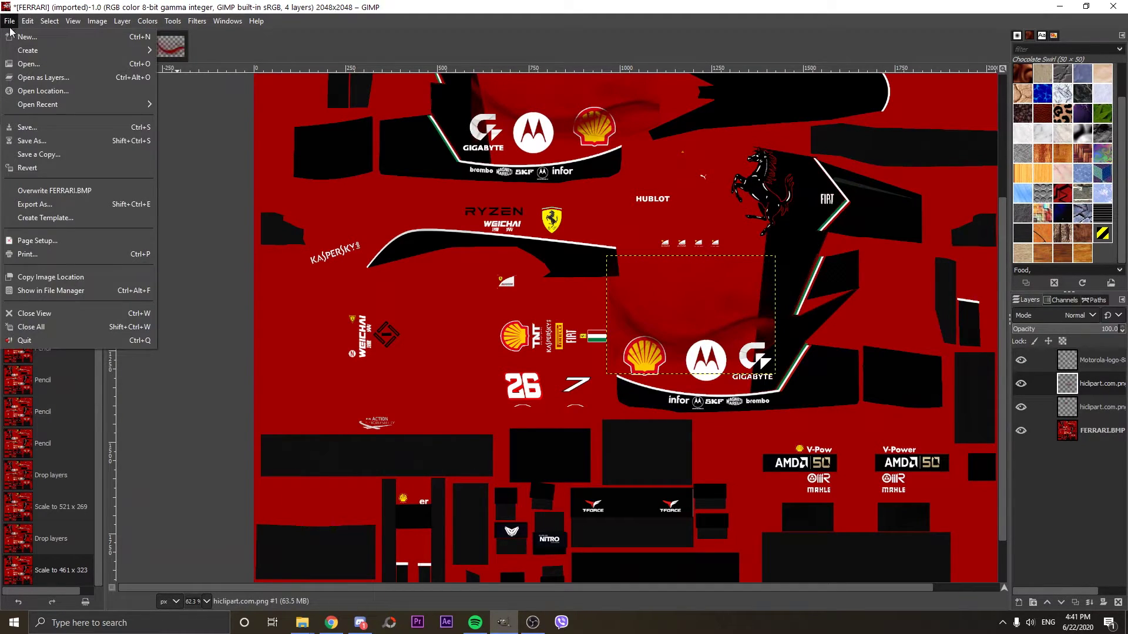
pyautogui.click(65, 190)
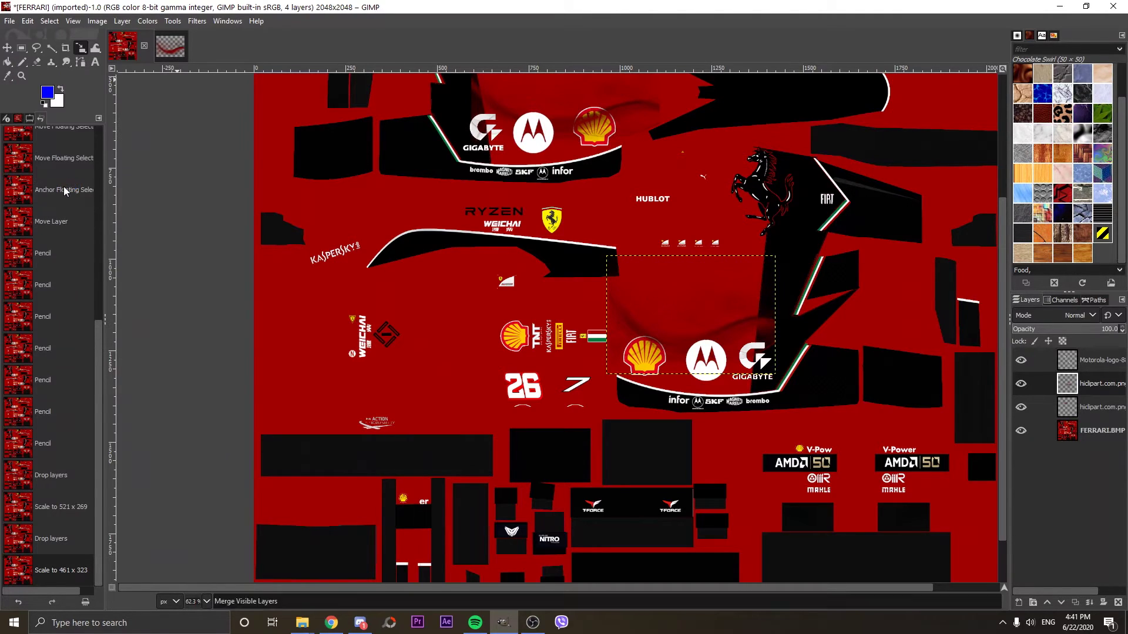
# Step: Drag the desktop FERRARI file into the F1_2014 1.3.2 folder, replacing the old FERRARI.BMP
pyautogui.click(1061, 6)
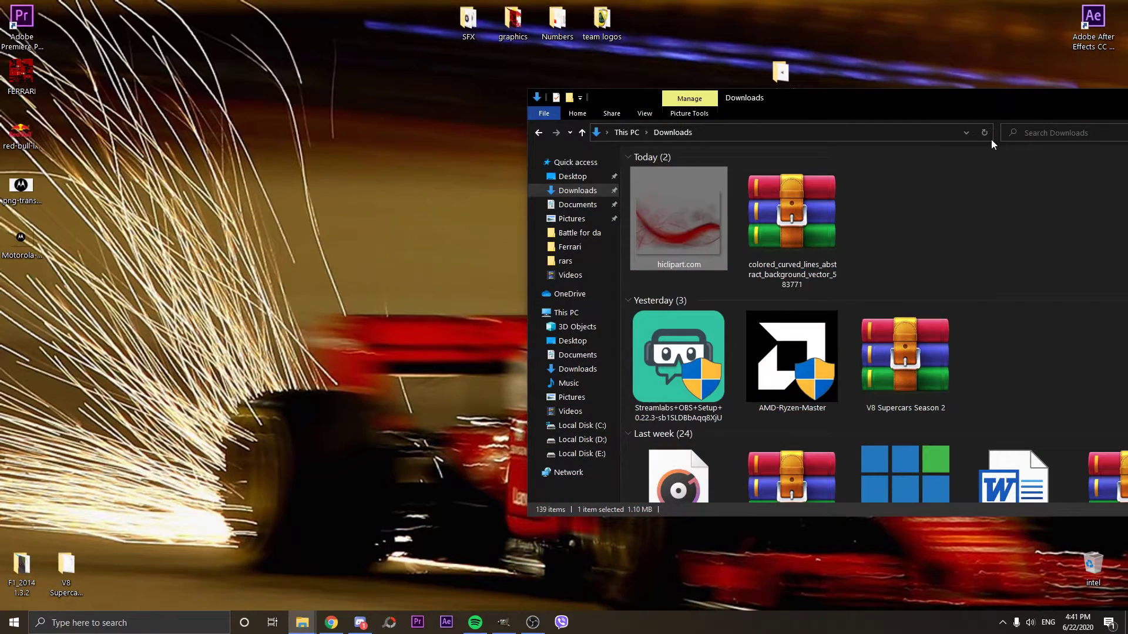
pyautogui.moveTo(1008, 101); pyautogui.dragTo(804, 117)
pyautogui.click(935, 117)
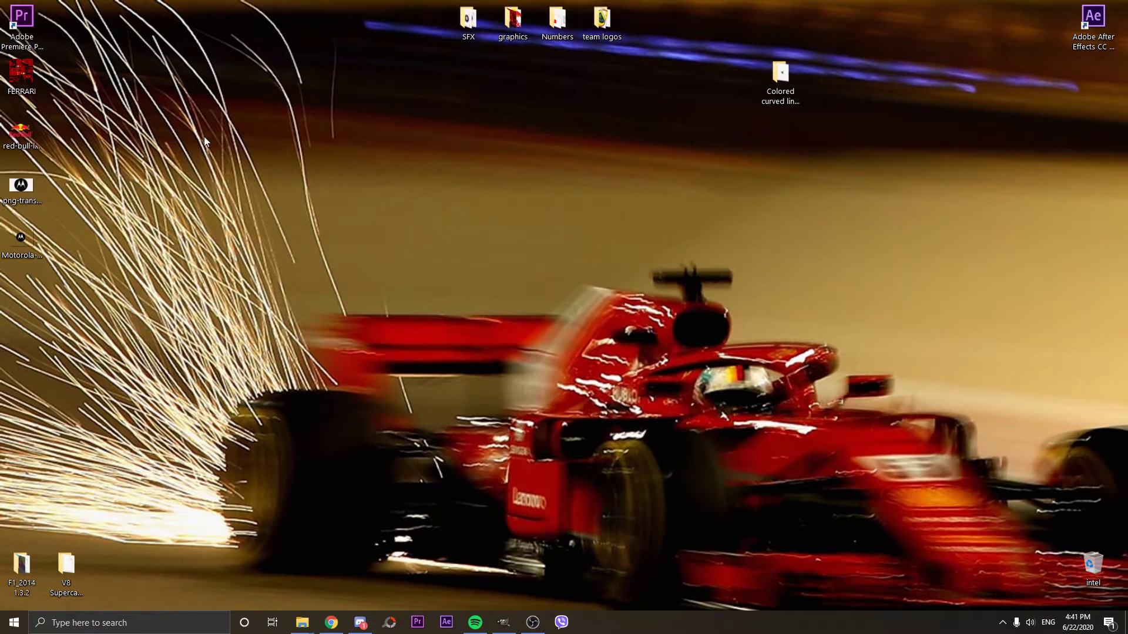
pyautogui.doubleClick(22, 588)
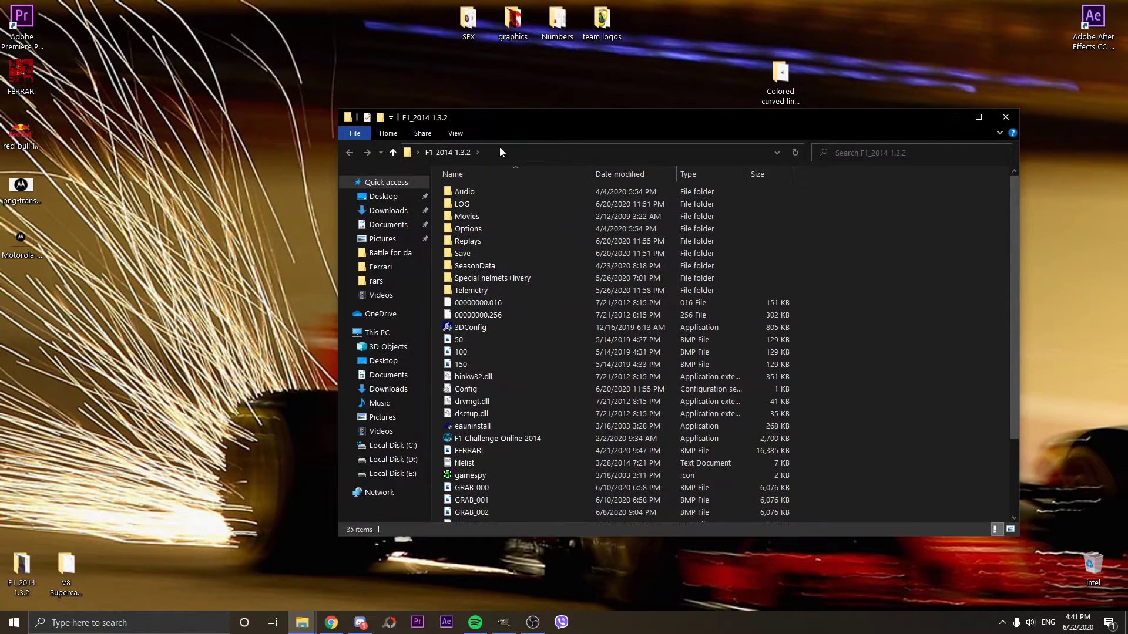
pyautogui.scroll(-3, 866, 496)
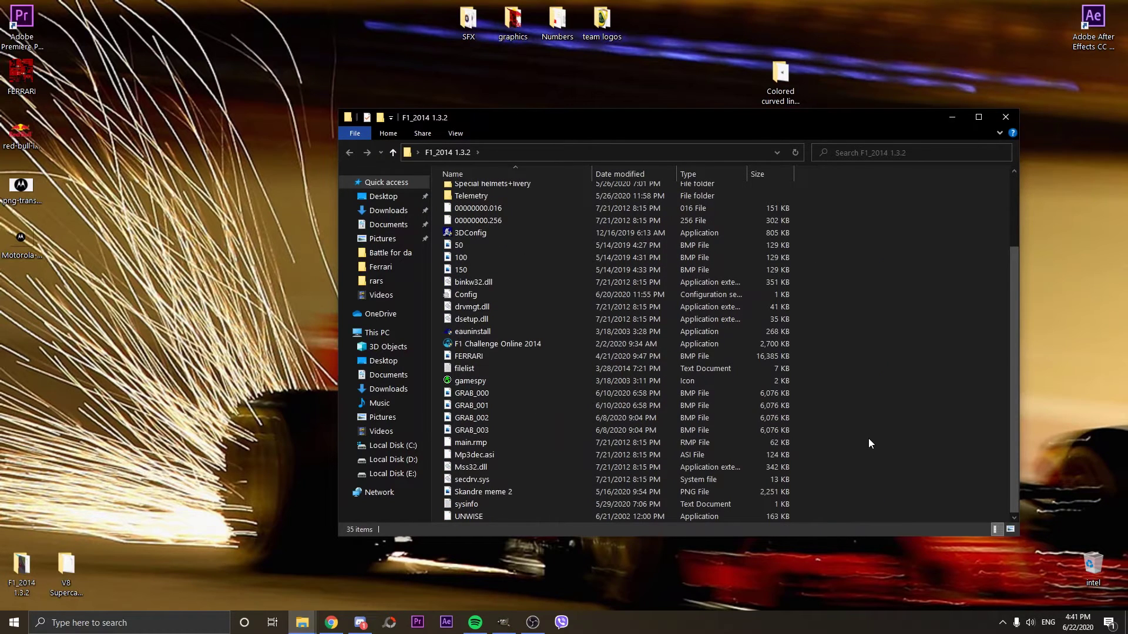
pyautogui.moveTo(20, 71); pyautogui.dragTo(928, 395)
pyautogui.click(628, 216)
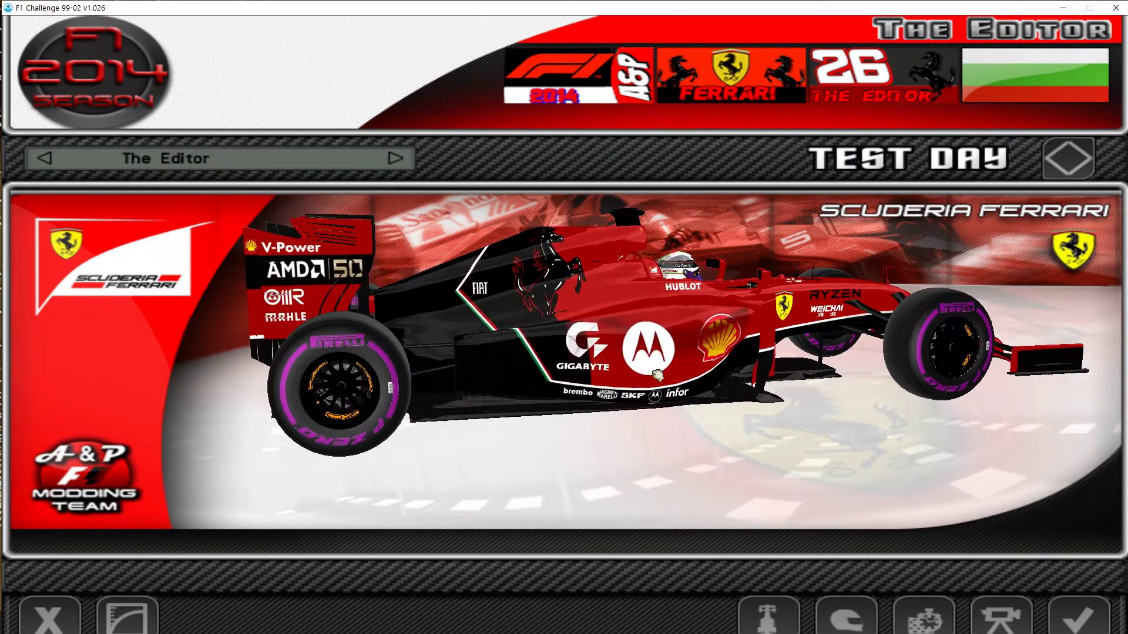
# Step: Alt+Tab out of the game back to the livery in GIMP's Colorize
pyautogui.hotkey('alt', 'Tab')
pyautogui.hotkey('alt', 'Tab')
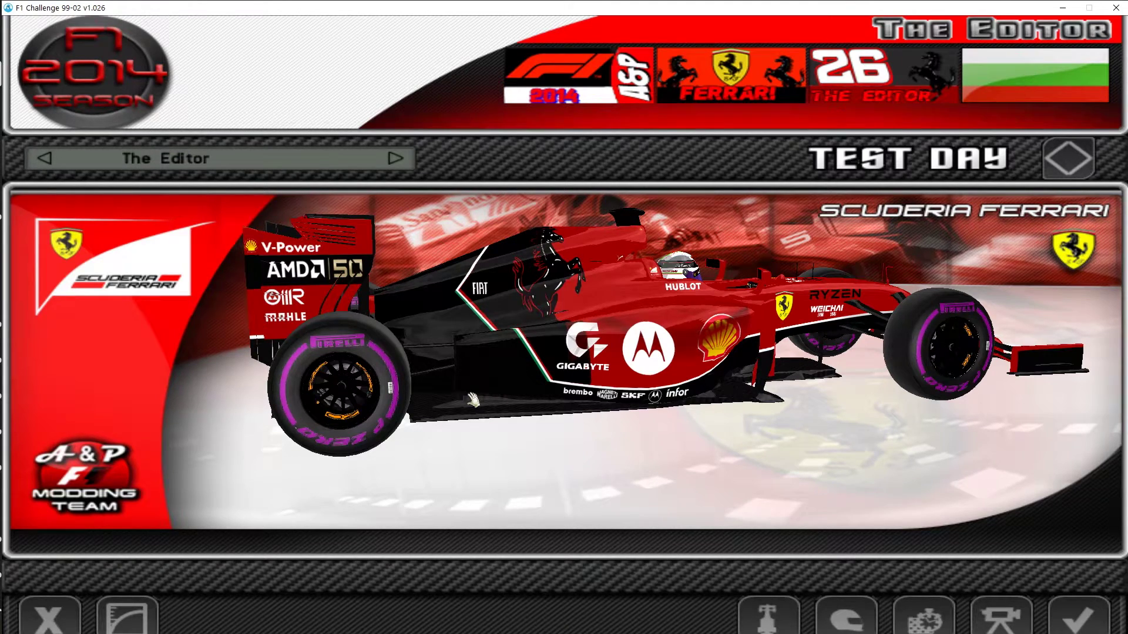
pyautogui.hotkey('alt', 'Tab')
pyautogui.click(174, 153)
# Step: Colorize the swirl yellow (feee00) and export it over FERRARI.BMP in the F1_2014 1.3.2 folder
pyautogui.moveTo(161, 118)
pyautogui.mouseDown()
pyautogui.moveTo(181, 60)
pyautogui.moveTo(119, 59)
pyautogui.moveTo(130, 56)
pyautogui.mouseUp()
pyautogui.press('Return')
pyautogui.press('Return')
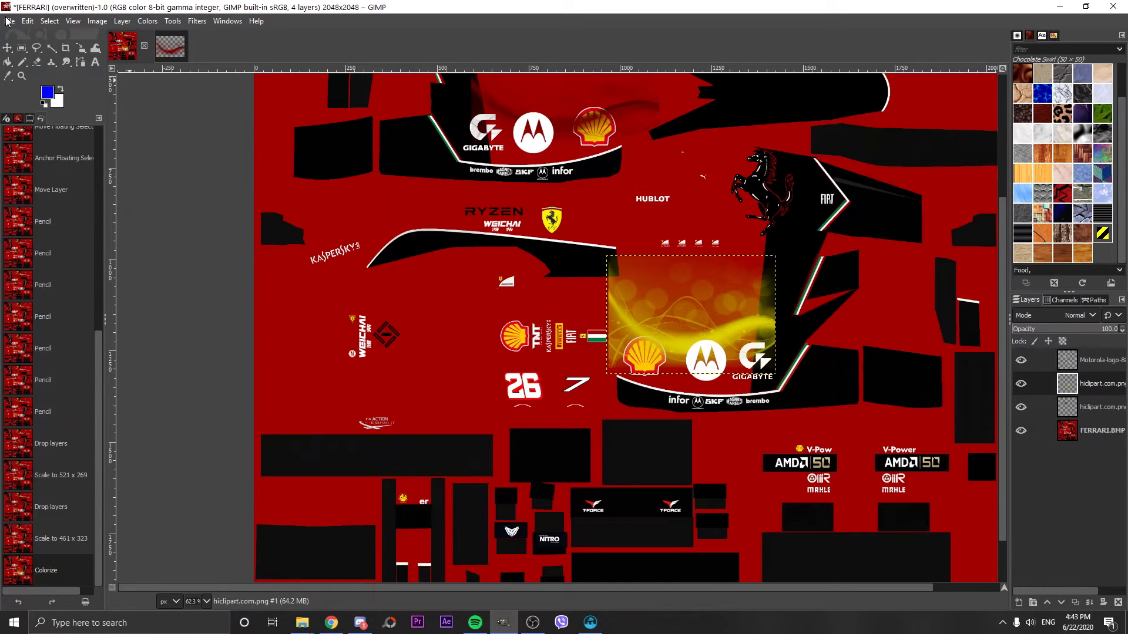
pyautogui.click(8, 22)
pyautogui.click(66, 207)
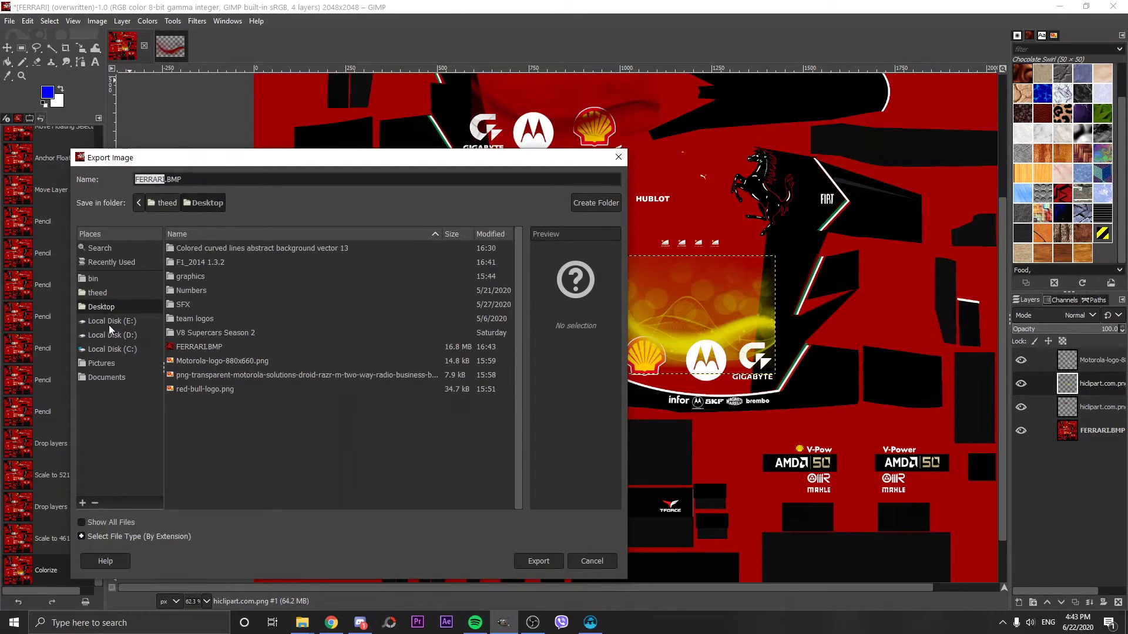
pyautogui.doubleClick(220, 263)
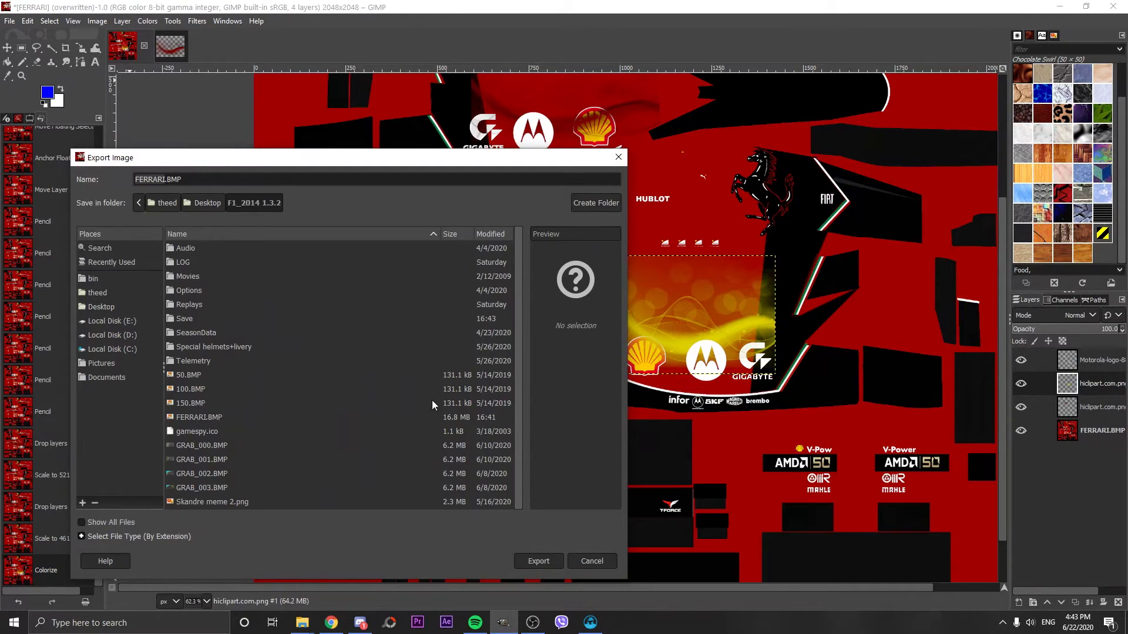
pyautogui.click(199, 418)
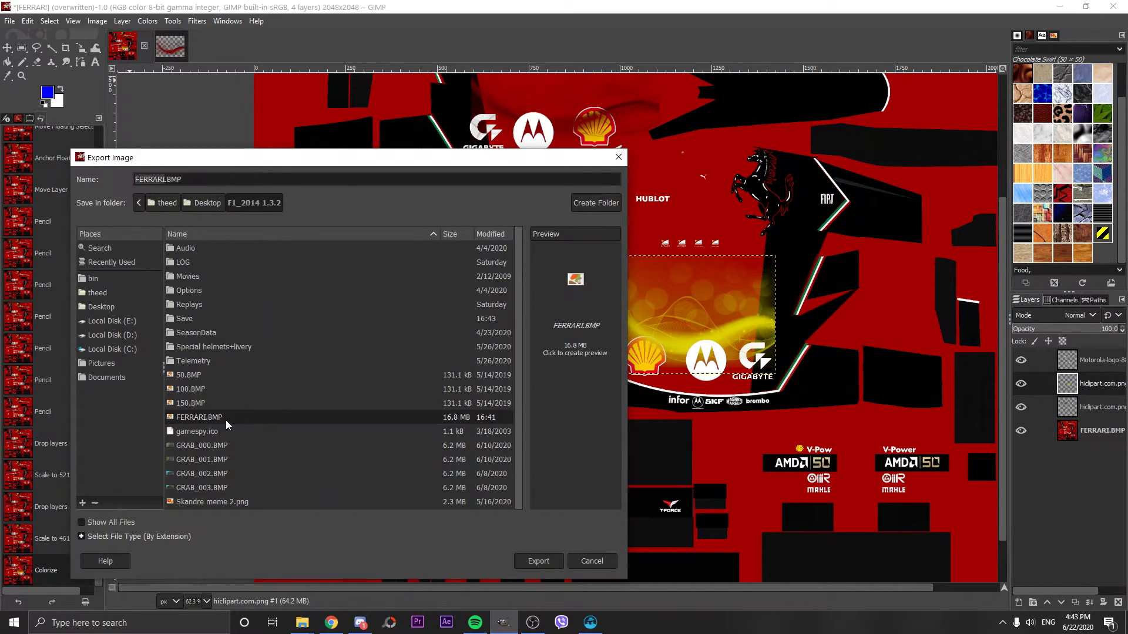
pyautogui.press('Return')
pyautogui.click(383, 428)
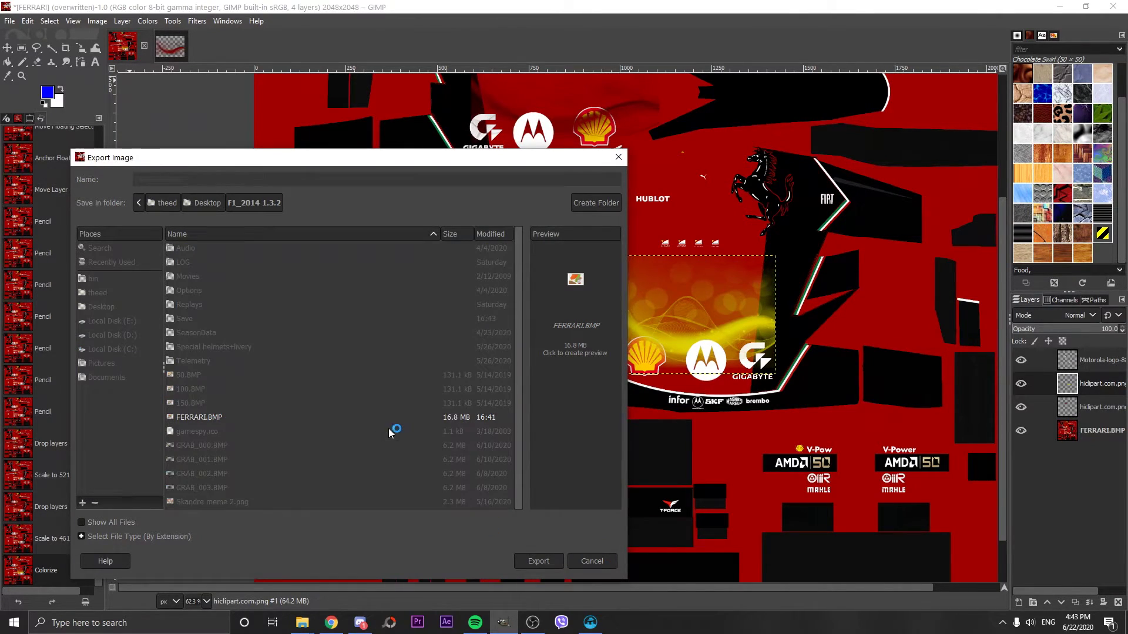
pyautogui.click(567, 365)
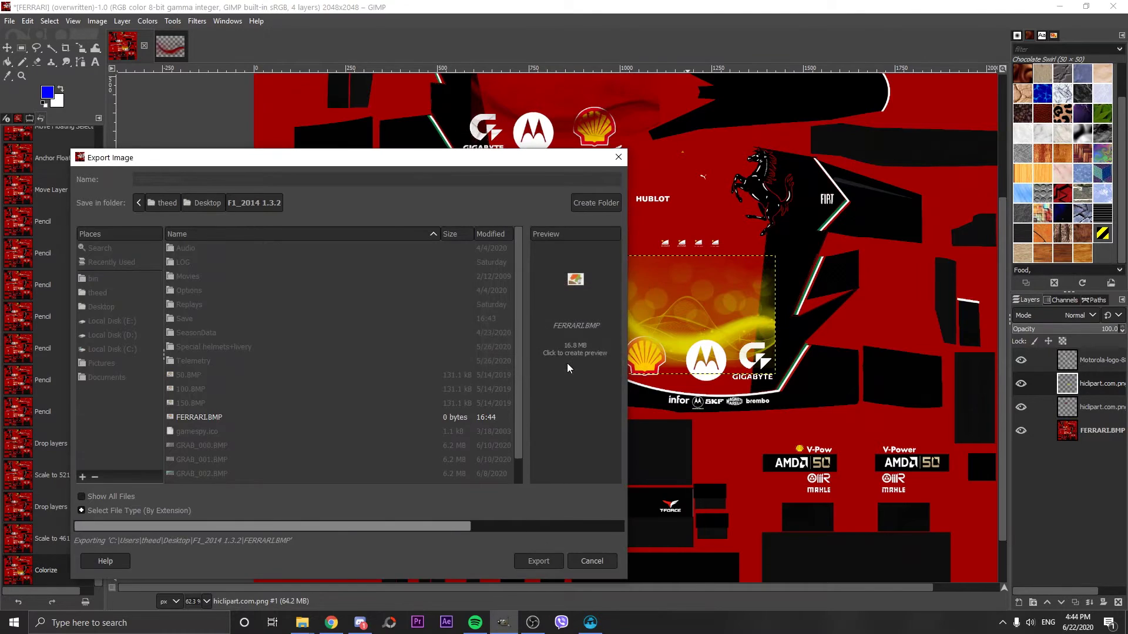
# Step: View the yellow-wave Ferrari in the game's 2014 driver editor, then quit the game
pyautogui.click(591, 623)
pyautogui.click(846, 614)
pyautogui.click(846, 614)
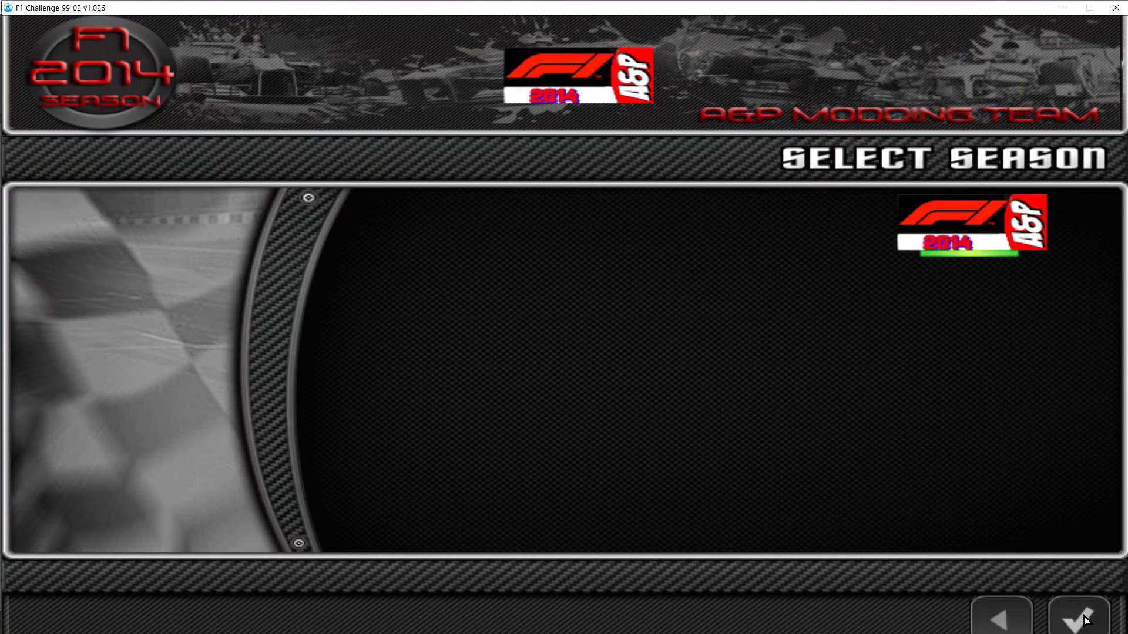
pyautogui.click(970, 222)
pyautogui.click(1079, 618)
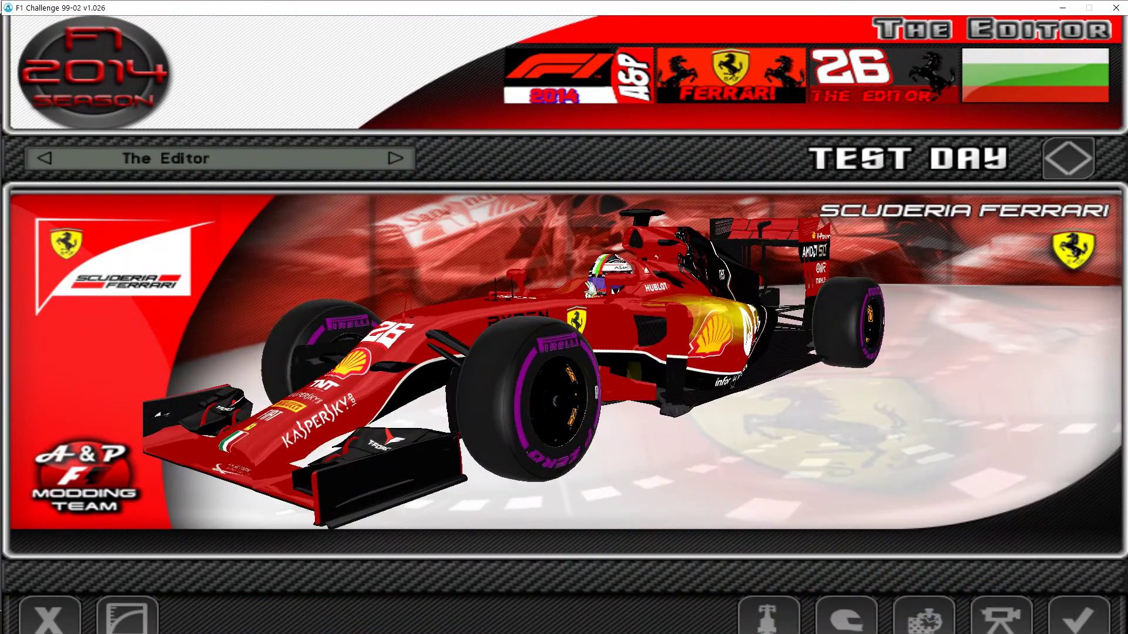
pyautogui.click(48, 616)
pyautogui.click(49, 617)
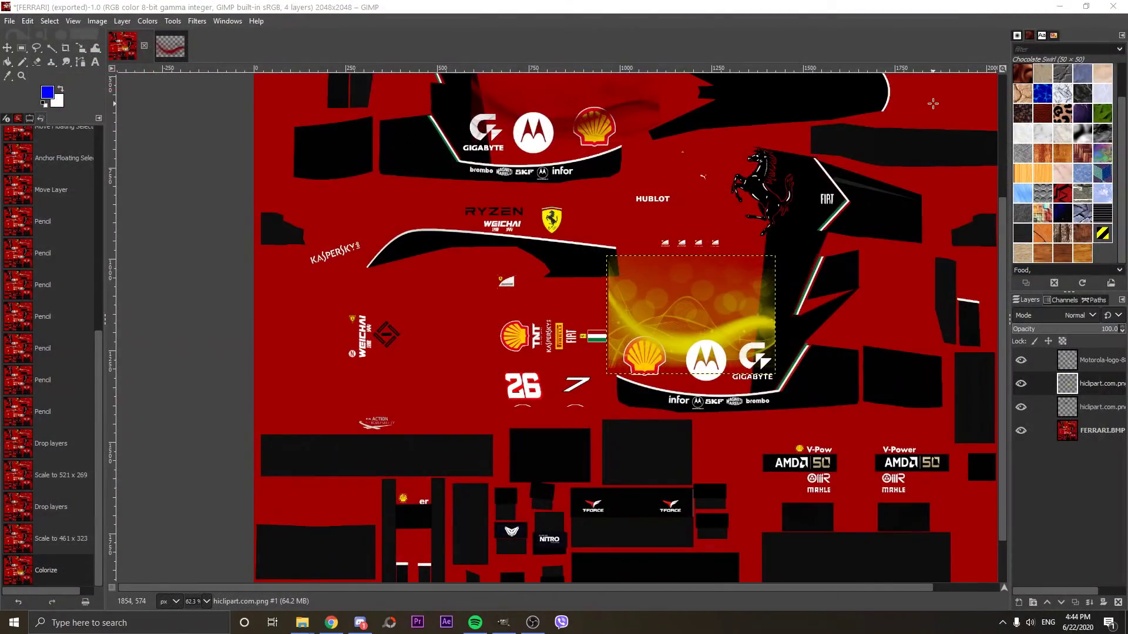